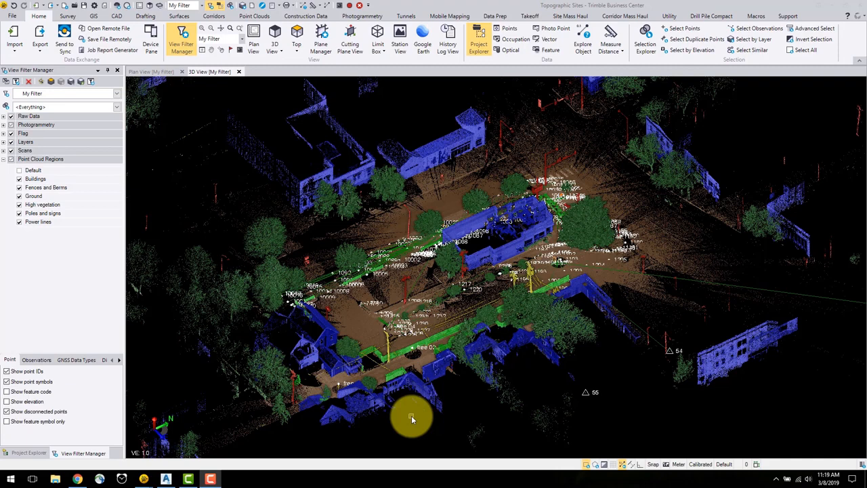
# Step: Switch to Civil 3D to view the blank Drawing1 and return to Trimble Business Center
pyautogui.click(166, 479)
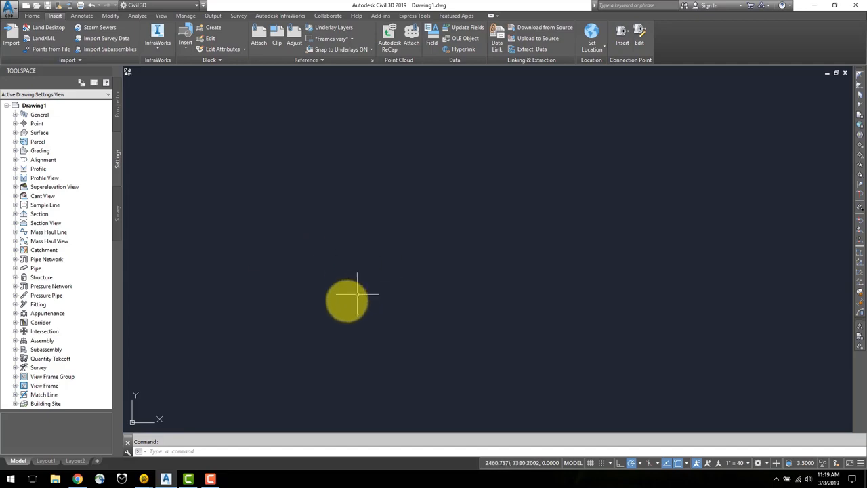
pyautogui.click(169, 479)
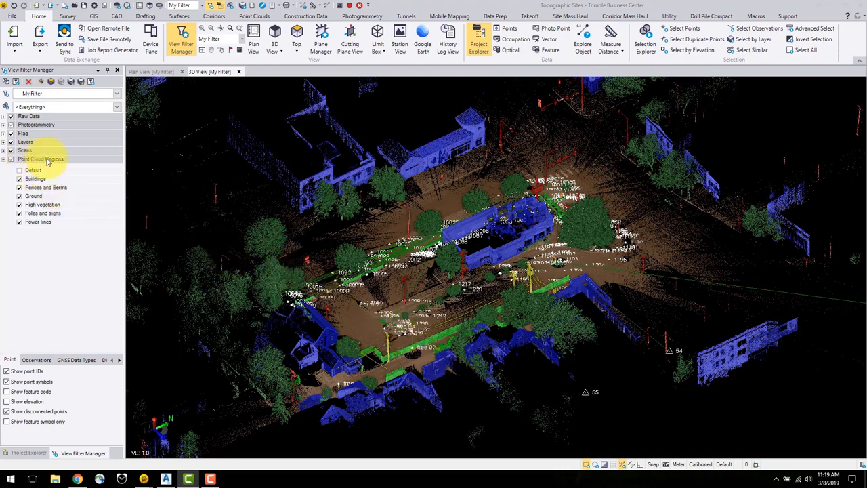
# Step: Hide the scans in the 3D view and select the group of survey points around 10009 at the survey's western end
pyautogui.click(11, 158)
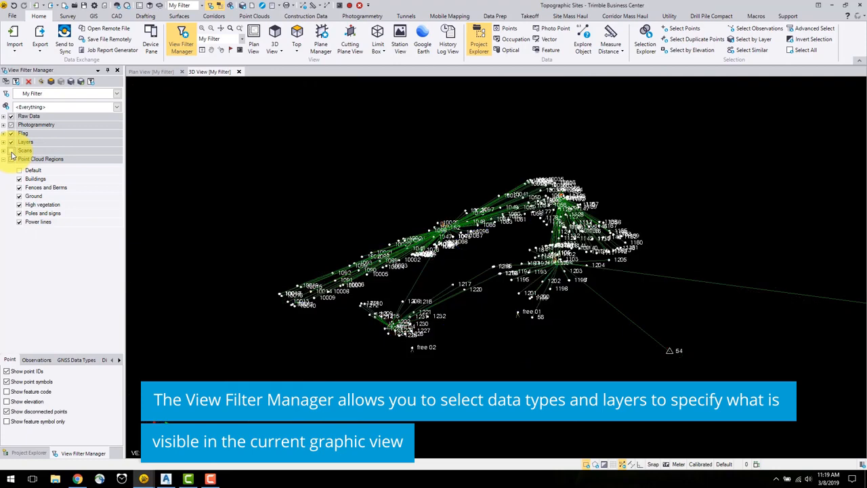
pyautogui.moveTo(348, 319); pyautogui.dragTo(242, 253)
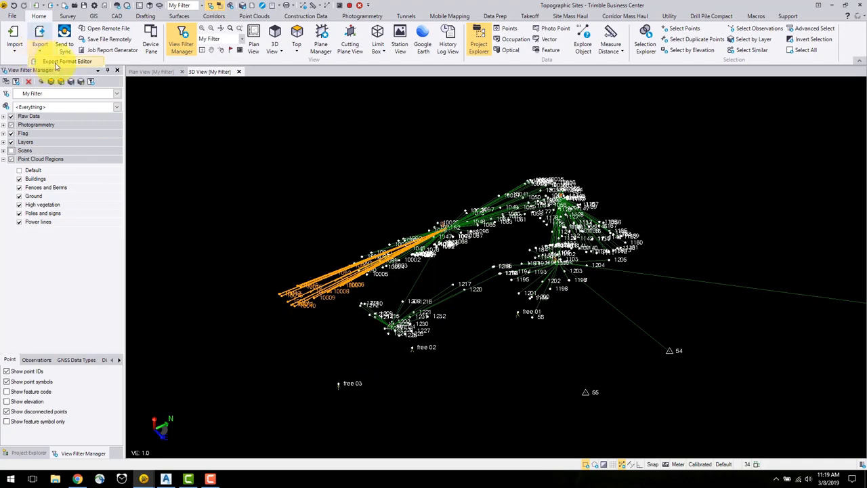
# Step: Open the Export Format Editor and create a new export definition named NewFormat
pyautogui.click(57, 62)
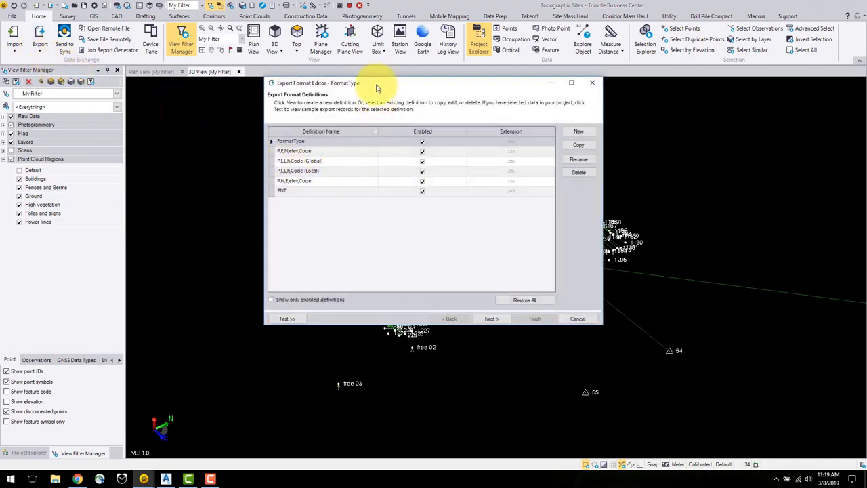
pyautogui.moveTo(377, 88); pyautogui.dragTo(345, 120)
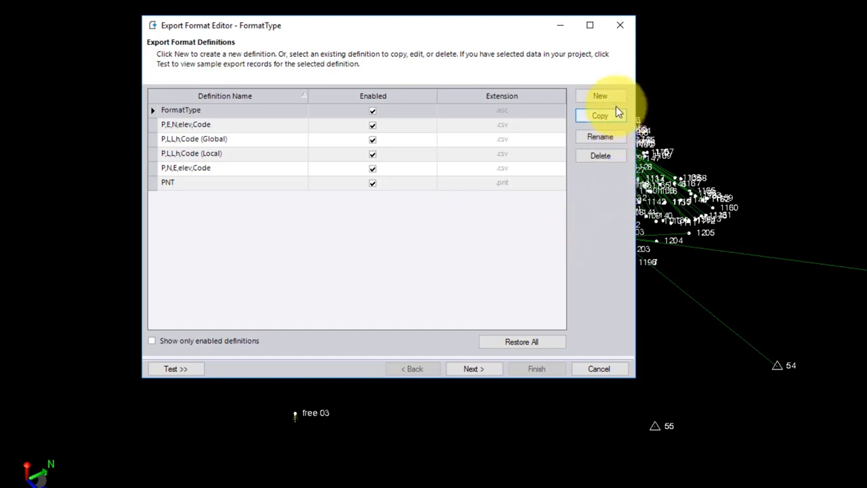
pyautogui.click(600, 96)
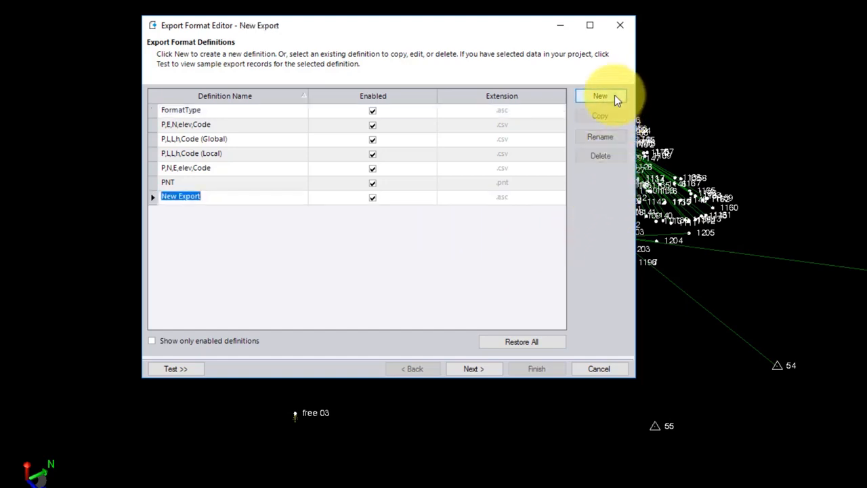
pyautogui.write('NewFormat')
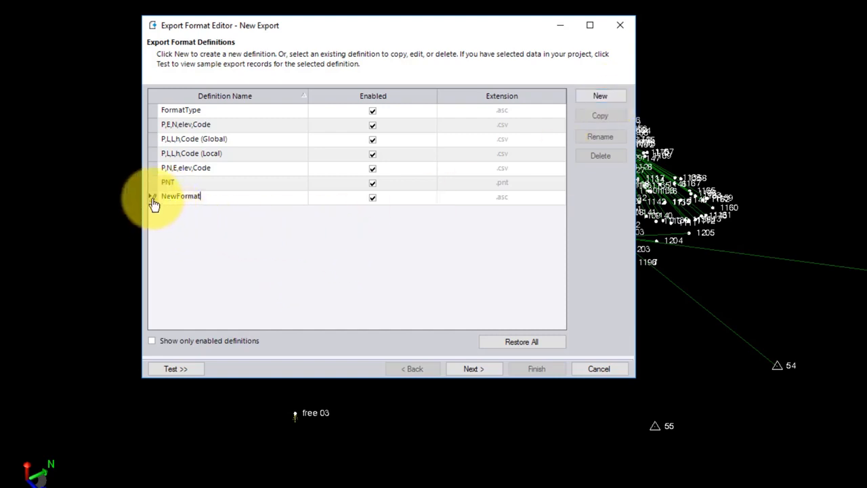
# Step: Review the record settings and export fields of the P,E,N,elev,Code definition
pyautogui.click(153, 129)
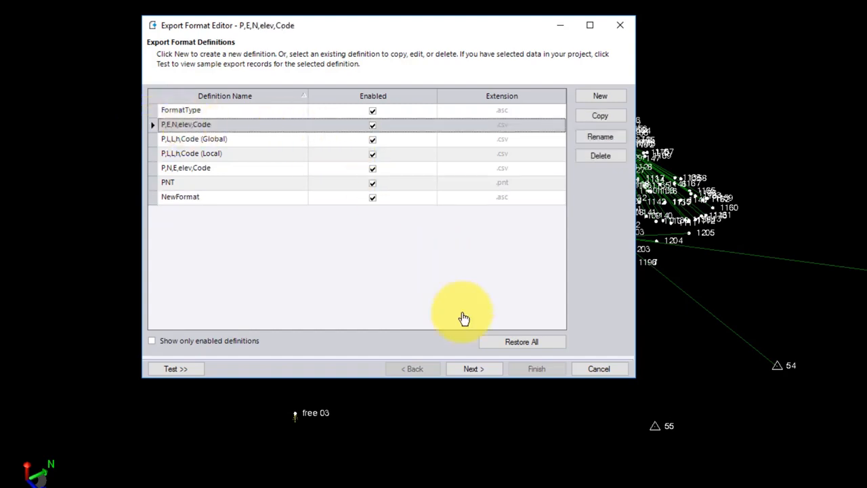
pyautogui.click(471, 370)
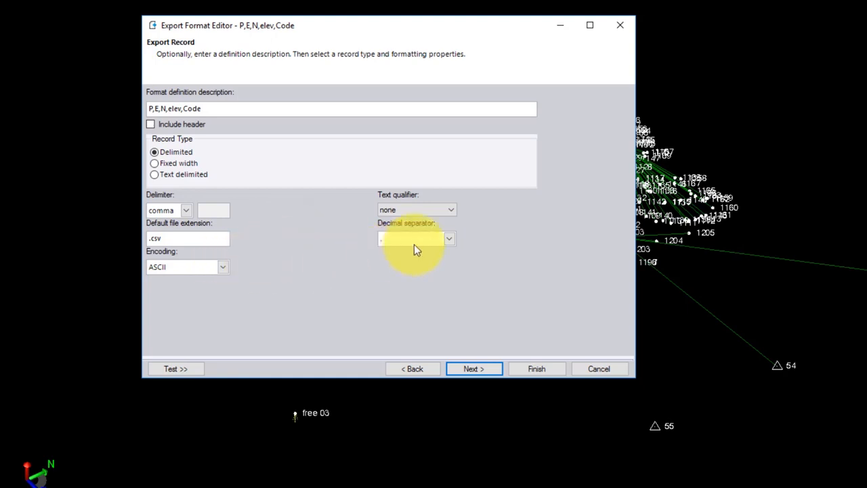
pyautogui.click(483, 368)
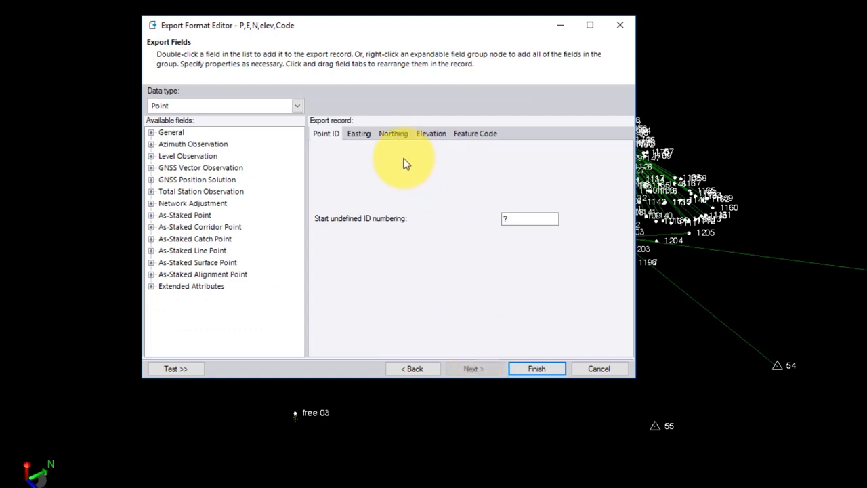
# Step: Add the Description 1 field from the General group to the export record
pyautogui.click(150, 133)
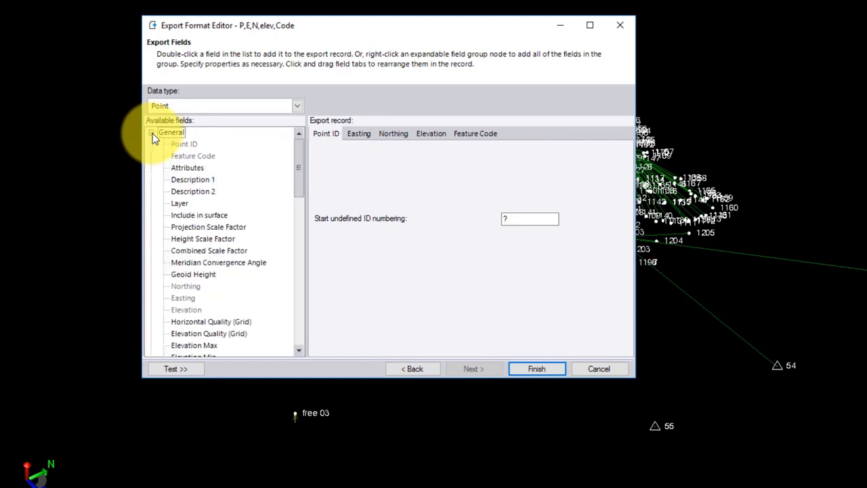
pyautogui.doubleClick(189, 181)
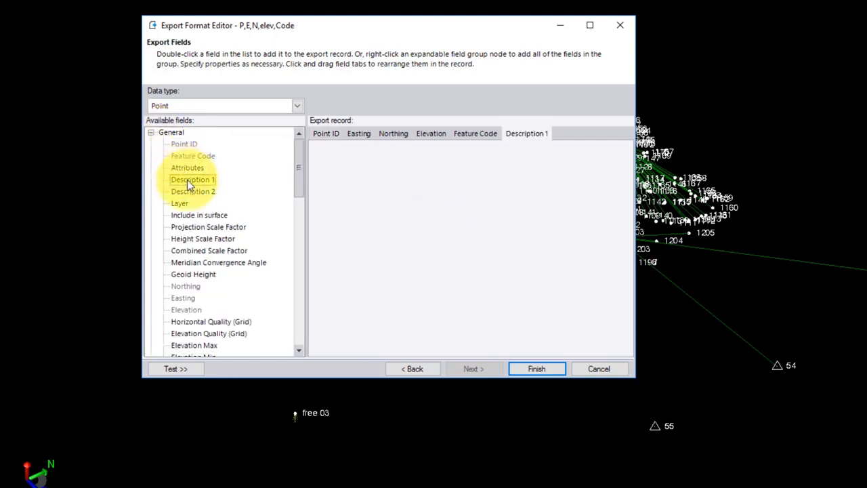
pyautogui.rightClick(193, 193)
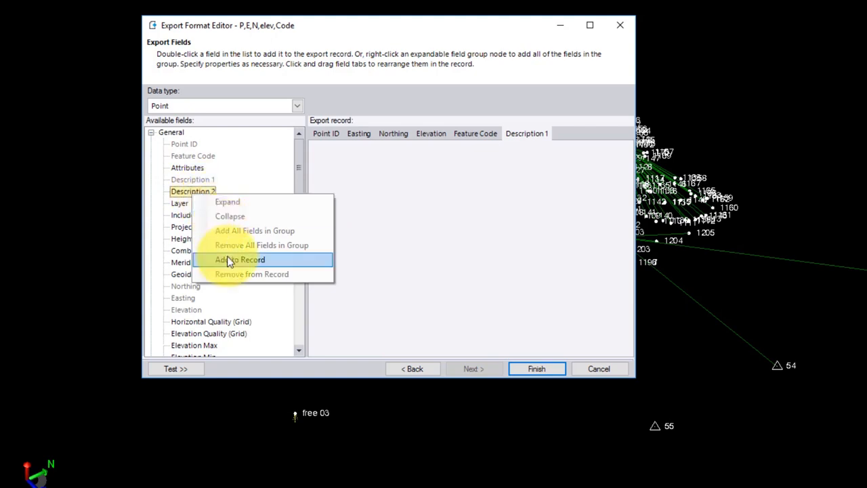
pyautogui.click(440, 214)
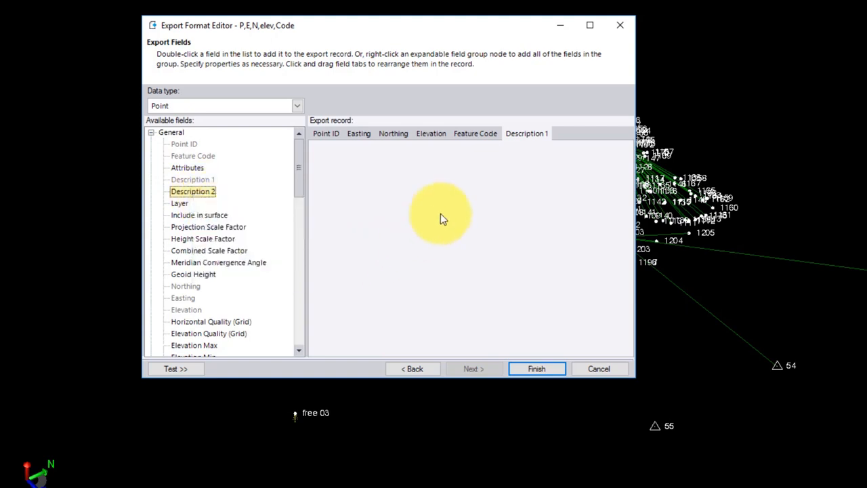
# Step: Remove the Description 1 field from the export record
pyautogui.click(150, 132)
pyautogui.rightClick(163, 132)
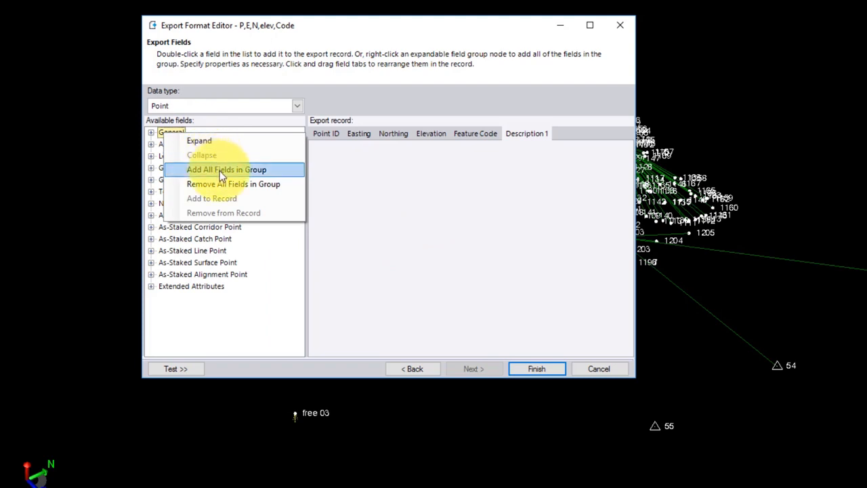
pyautogui.click(443, 182)
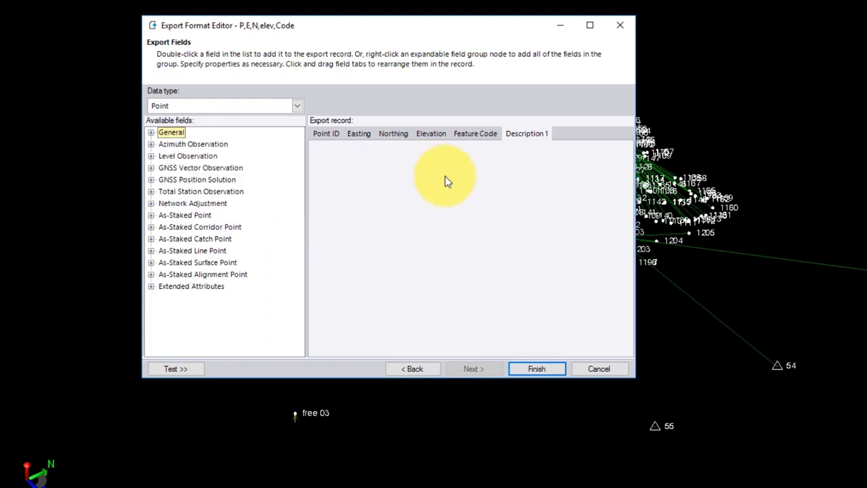
pyautogui.rightClick(530, 135)
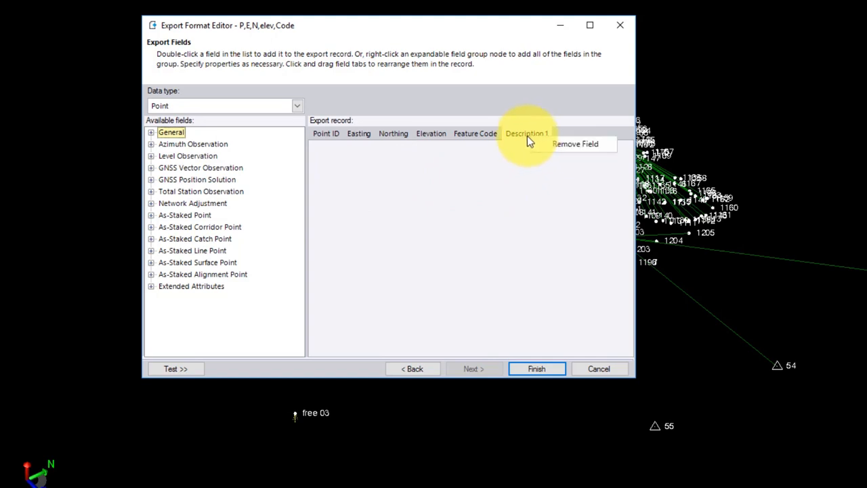
pyautogui.click(559, 149)
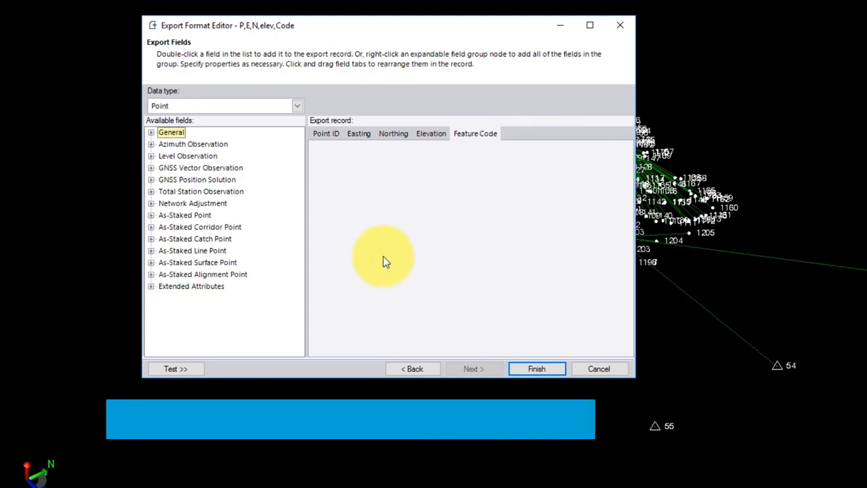
# Step: Preview sample export records for the P,E,N,elev,Code definition and cancel out of the format editor
pyautogui.click(187, 370)
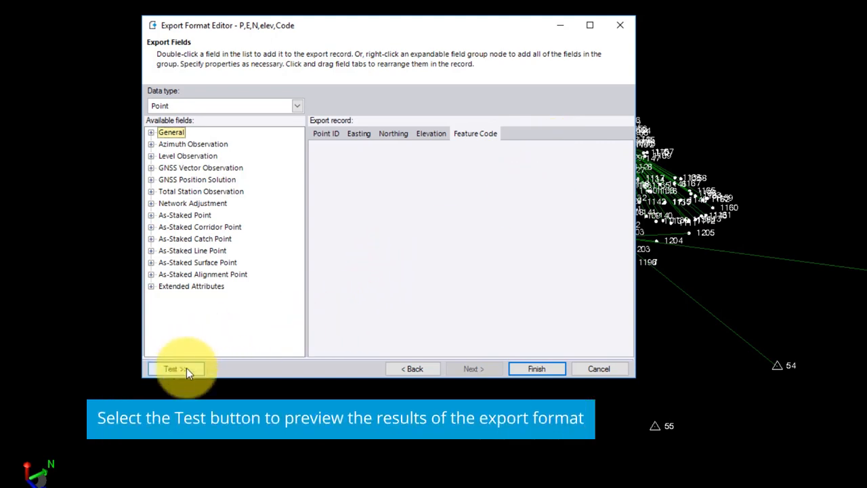
pyautogui.click(186, 368)
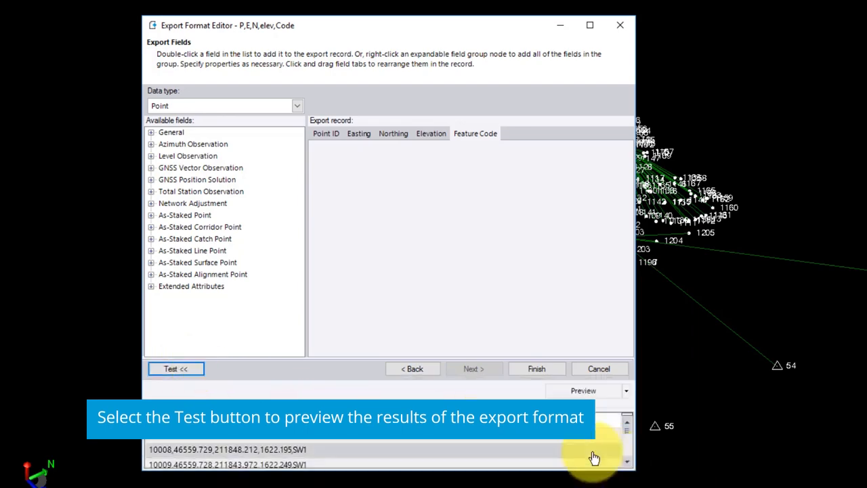
pyautogui.scroll(-3, 593, 457)
pyautogui.scroll(3, 593, 458)
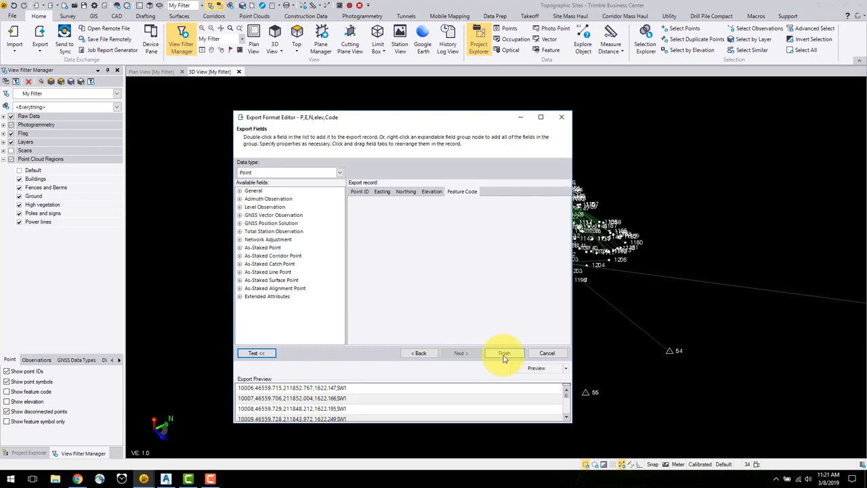
pyautogui.click(547, 352)
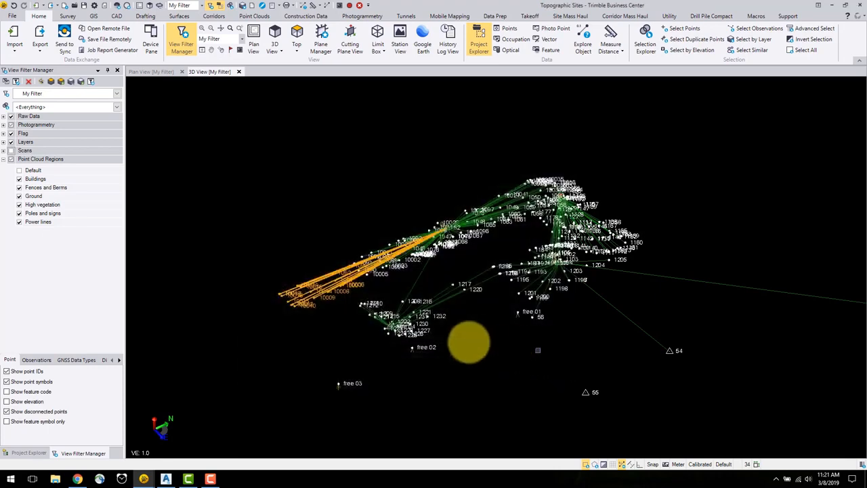
# Step: Clear the point selection and set up a custom export in the P,E,N,elev,Code format
pyautogui.click(463, 339)
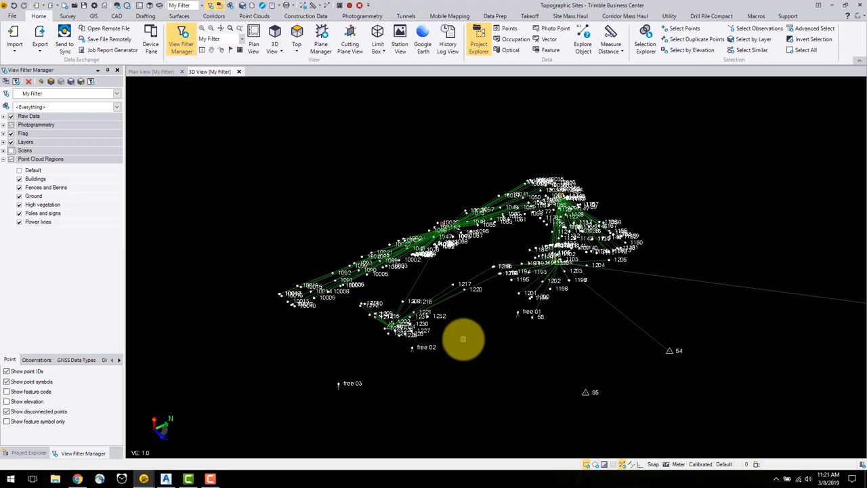
pyautogui.click(42, 33)
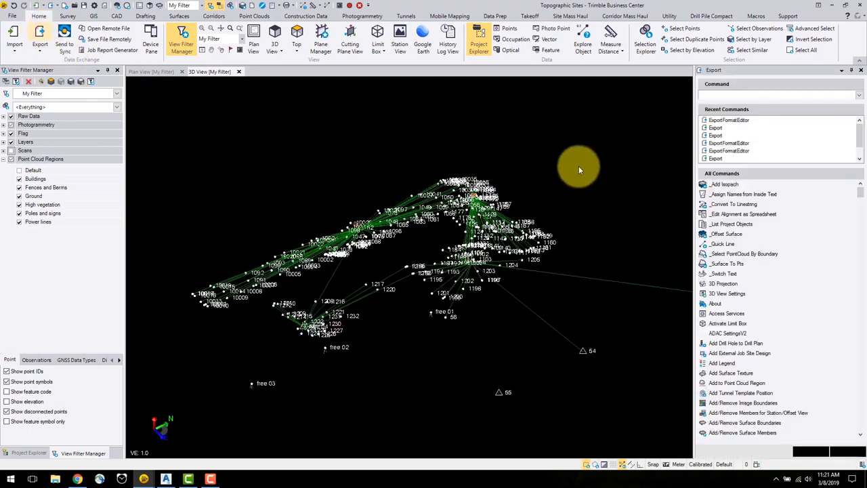
pyautogui.click(783, 114)
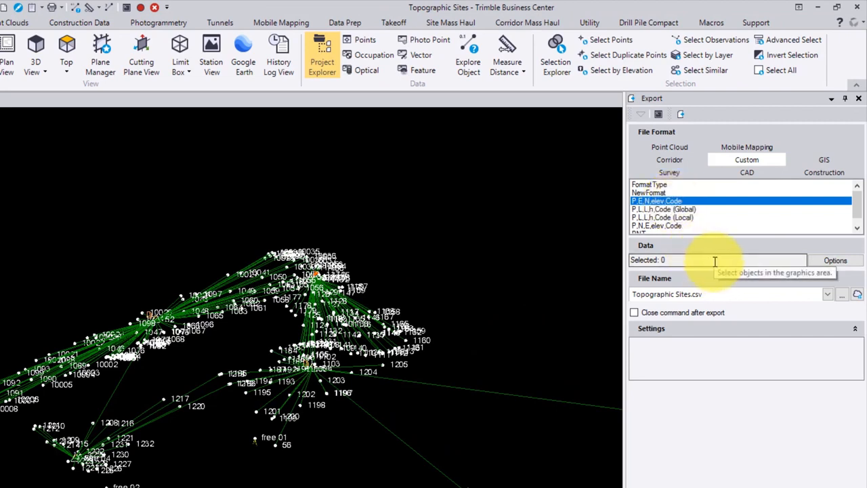
# Step: Select all data for the export, write it to Topographic Sites.csv, and clear the selection
pyautogui.click(714, 262)
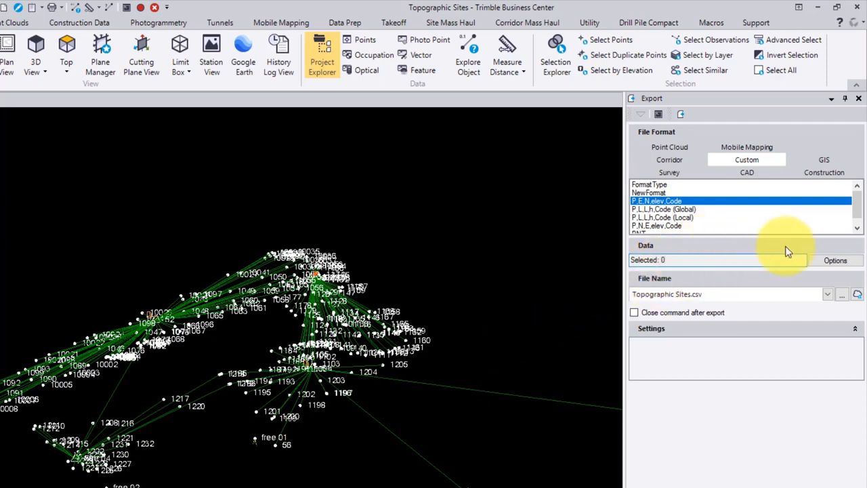
pyautogui.click(833, 262)
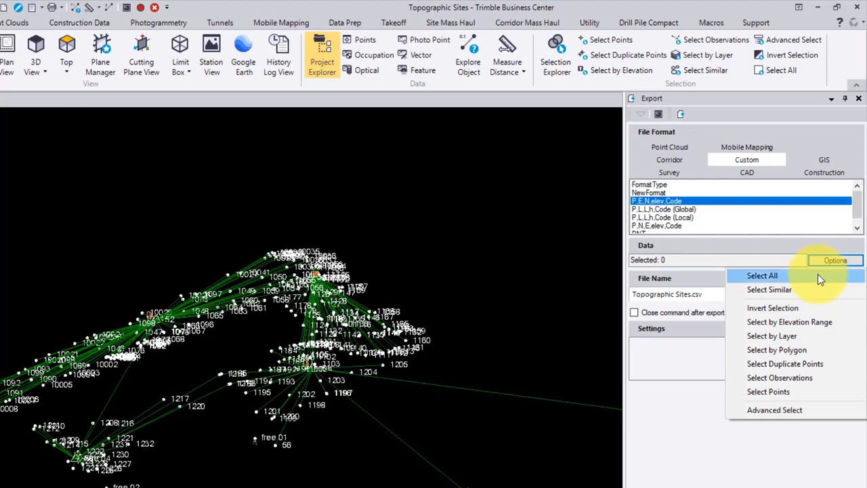
pyautogui.click(817, 276)
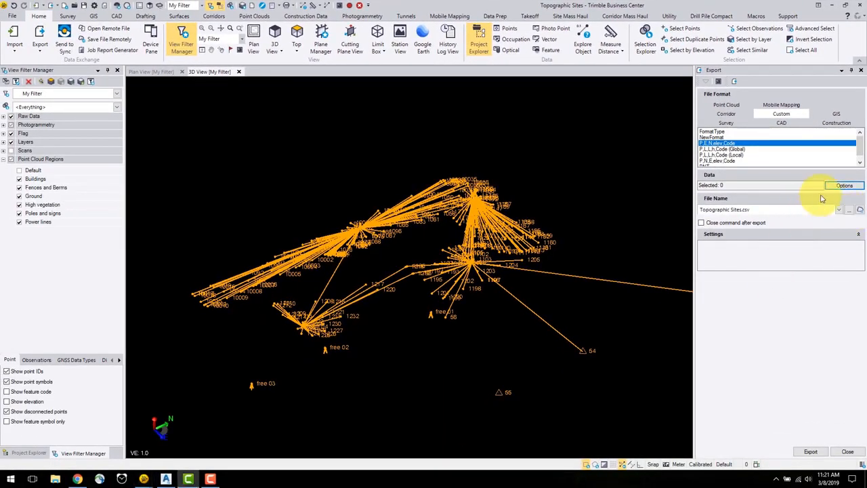
pyautogui.click(790, 186)
pyautogui.click(811, 451)
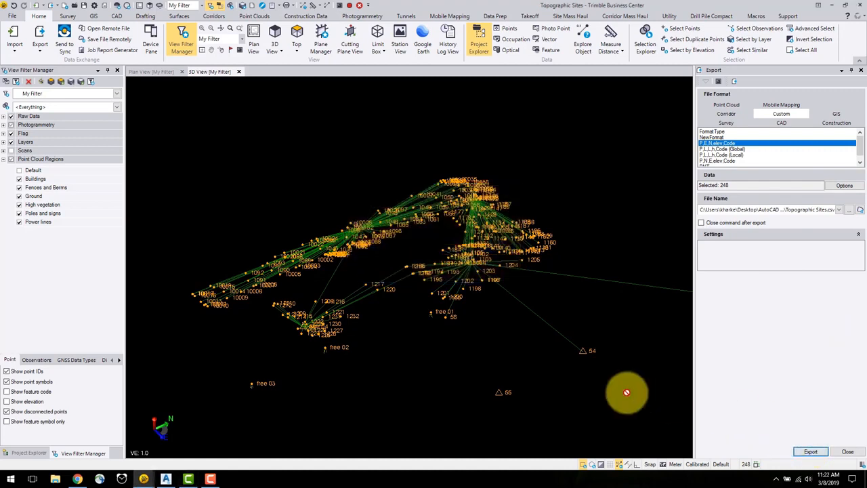
pyautogui.press('Escape')
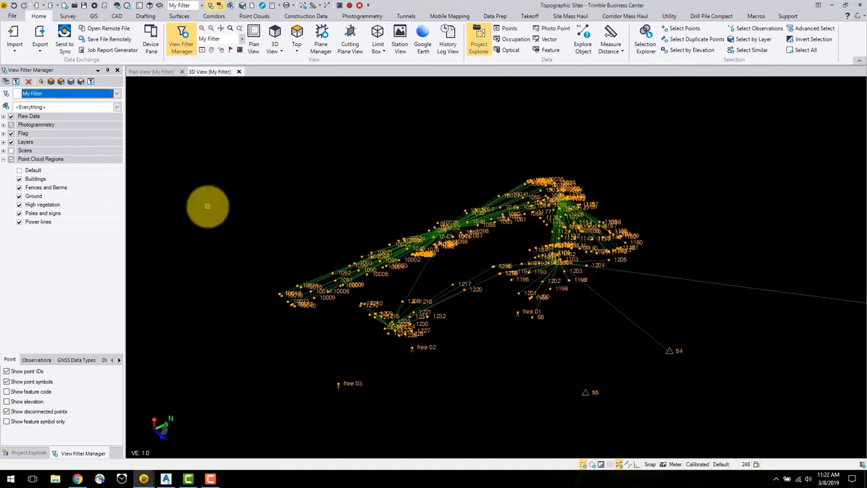
pyautogui.click(208, 203)
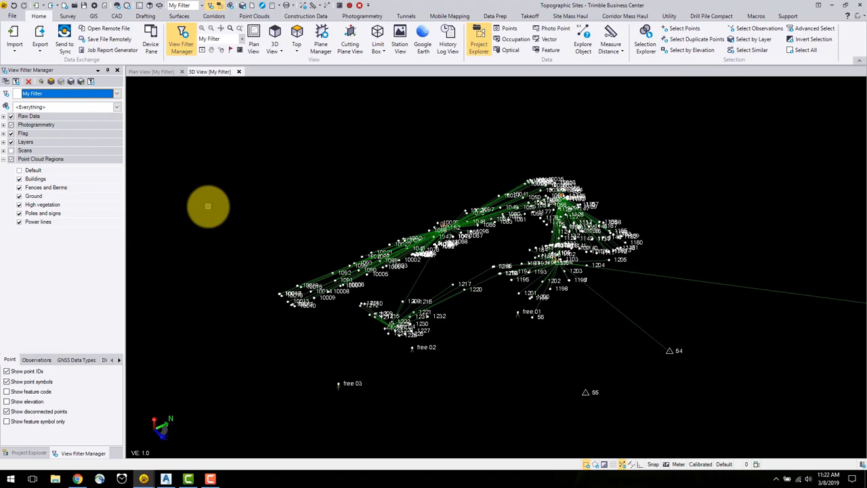
# Step: Hide the raw data, show the scans again, and limit the displayed point cloud regions to Ground
pyautogui.click(11, 159)
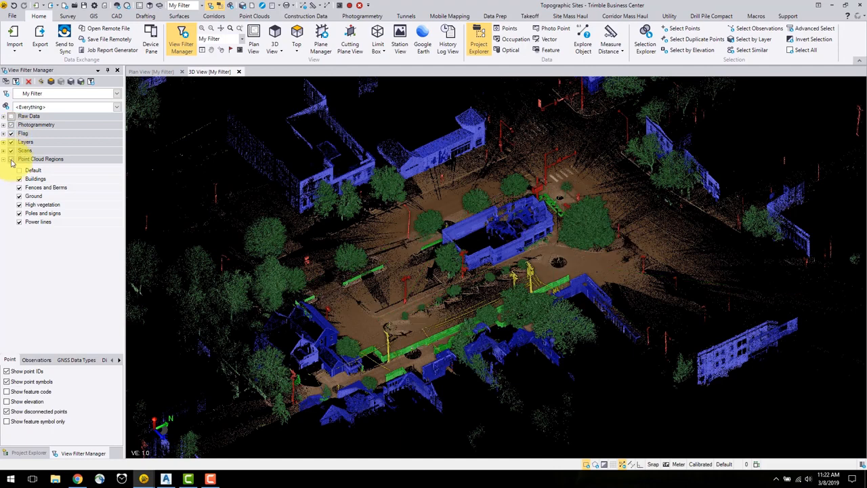
pyautogui.click(11, 159)
pyautogui.click(19, 196)
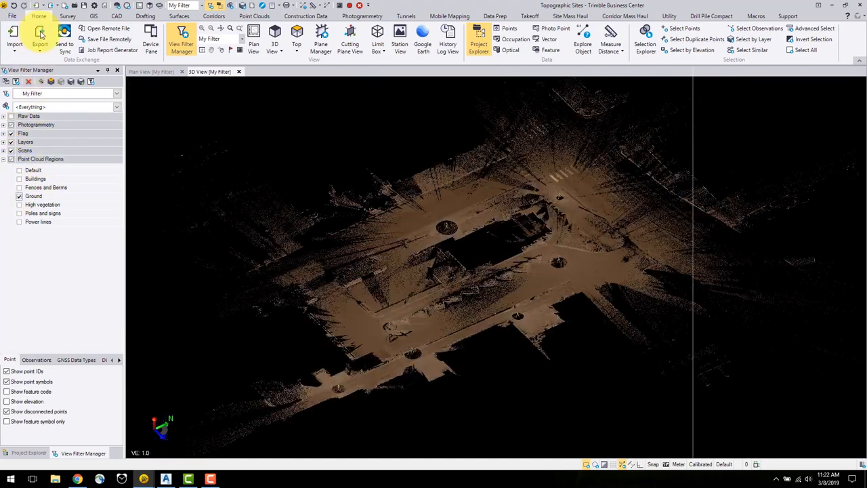
# Step: Export the displayed Ground point cloud region to Topographic Sites.rcp using the RCP exporter
pyautogui.click(40, 34)
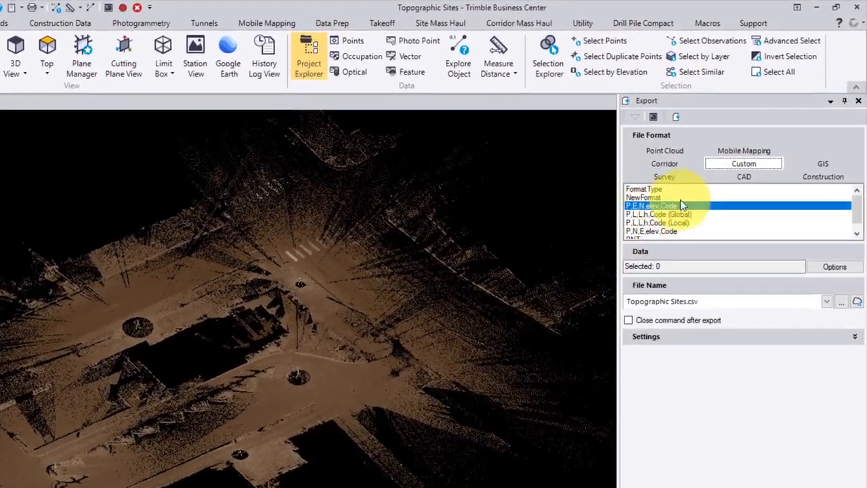
pyautogui.click(686, 127)
pyautogui.click(650, 229)
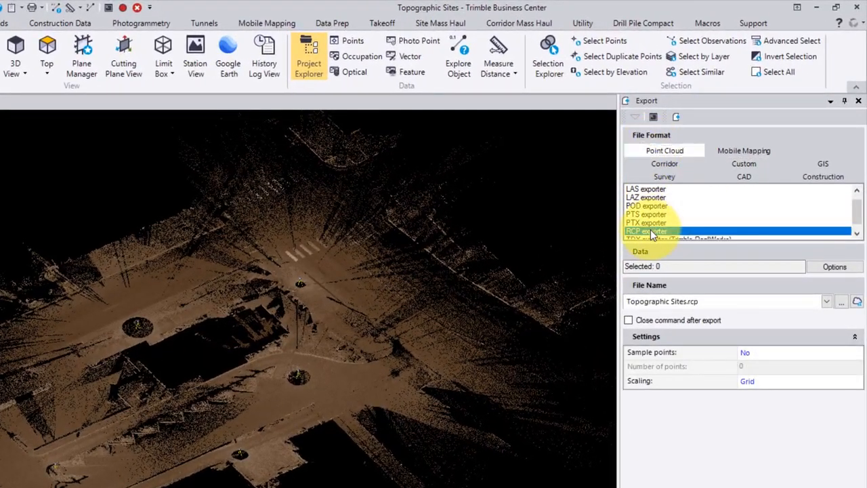
pyautogui.click(690, 265)
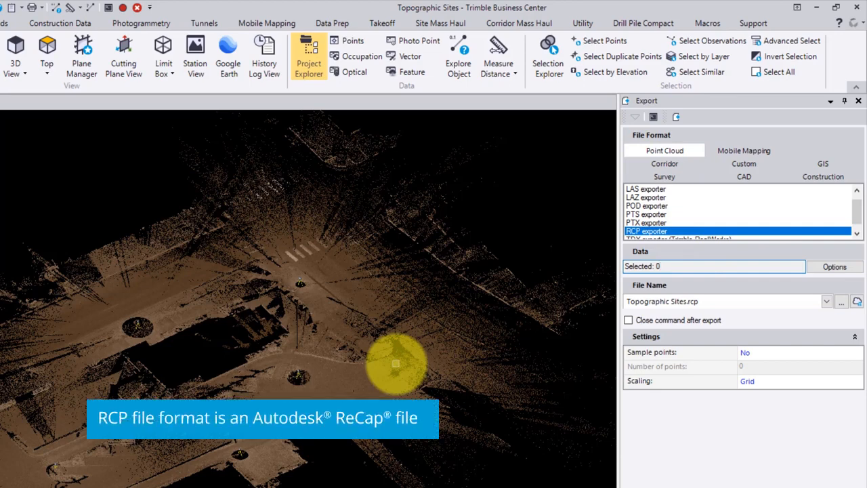
pyautogui.click(397, 363)
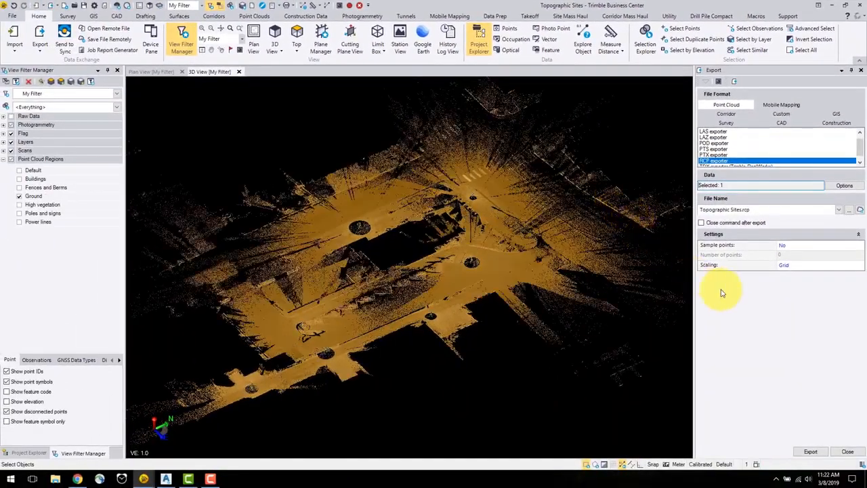
pyautogui.click(812, 452)
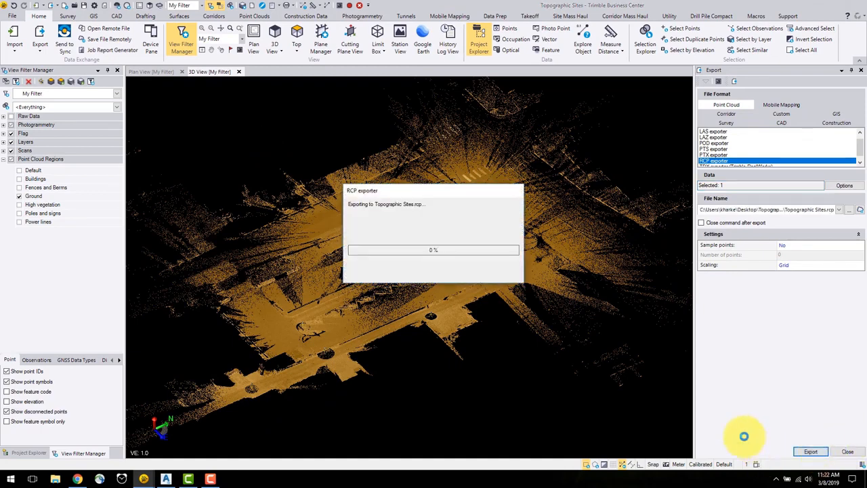
pyautogui.click(798, 449)
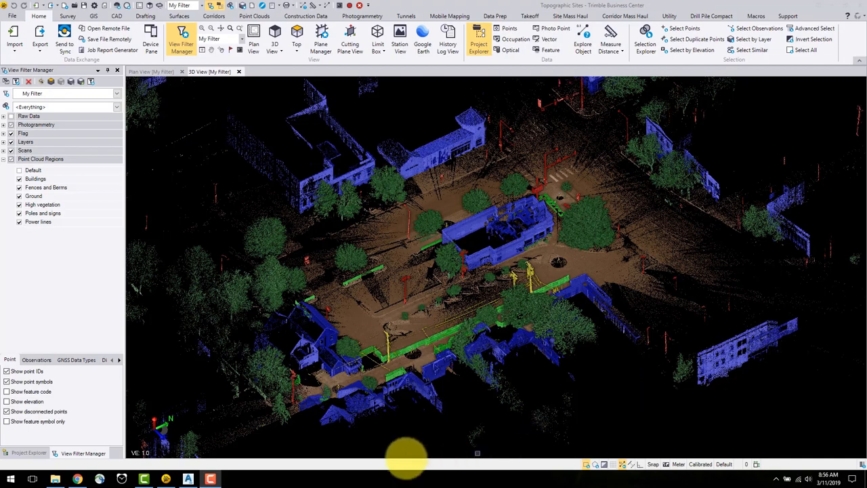
# Step: Switch to Civil 3D and set the drawing units of Drawing1 to Meters in the drawing settings
pyautogui.click(212, 479)
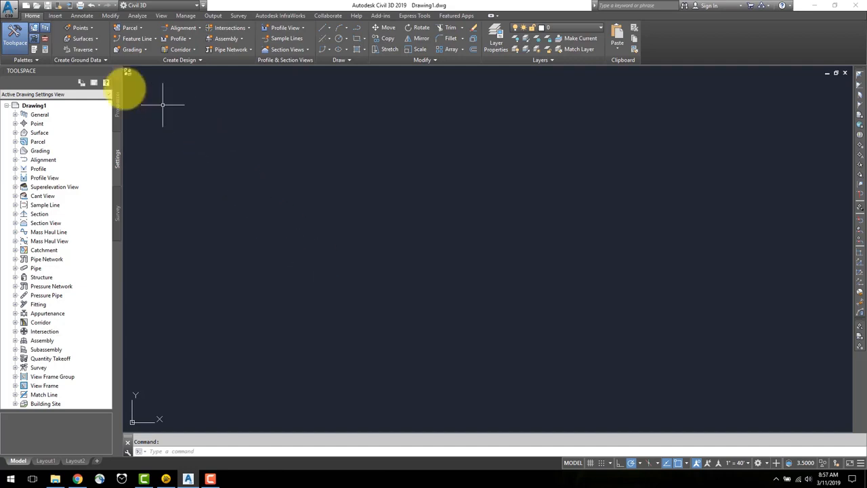
pyautogui.click(9, 18)
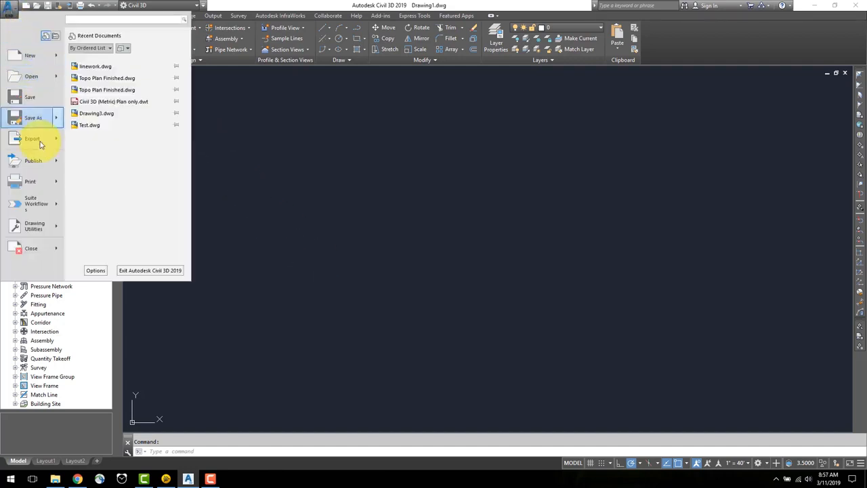
pyautogui.moveTo(60, 229)
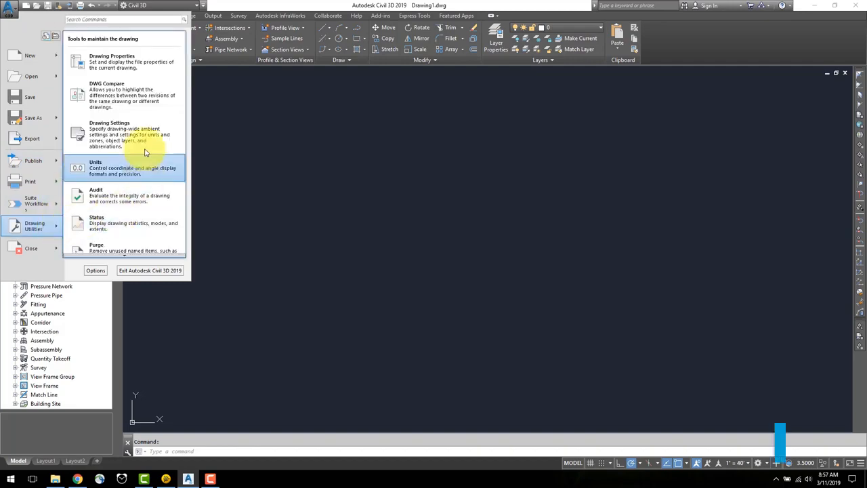
pyautogui.click(143, 134)
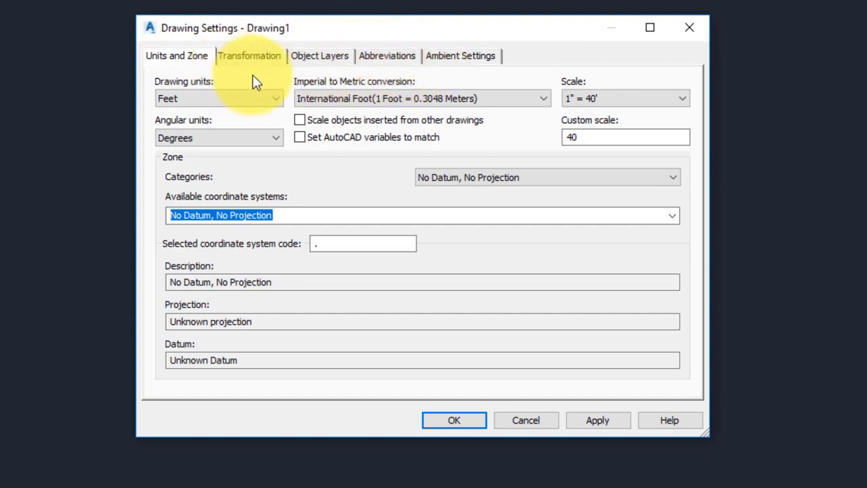
pyautogui.click(279, 98)
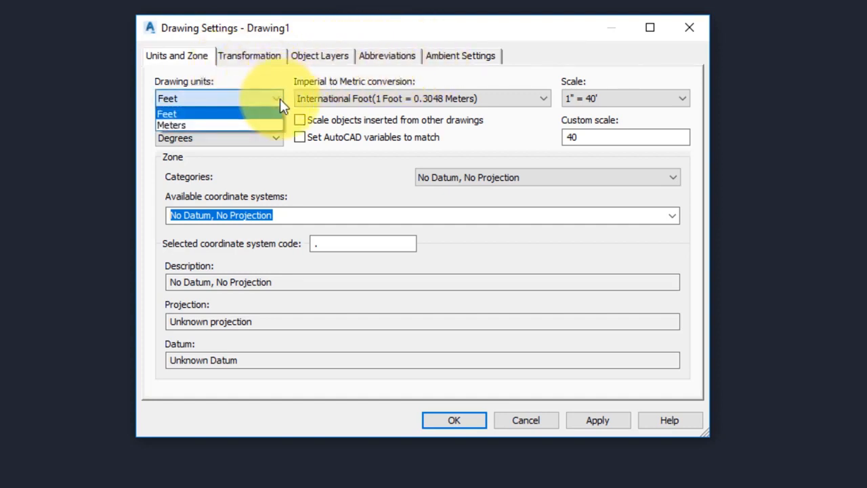
pyautogui.click(260, 125)
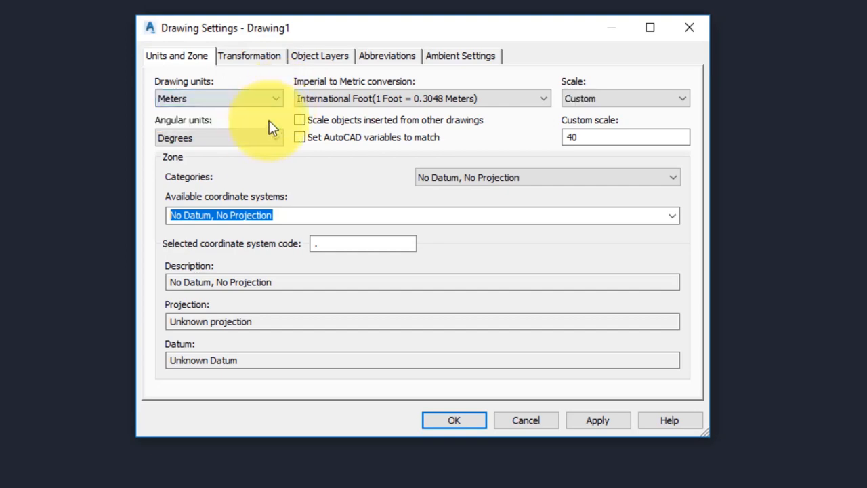
# Step: Assign the NAD83 Colorado State Planes, Central Zone, US Foot coordinate system from the USA, Colorado category and apply the drawing settings
pyautogui.click(630, 177)
pyautogui.scroll(-15, 677, 292)
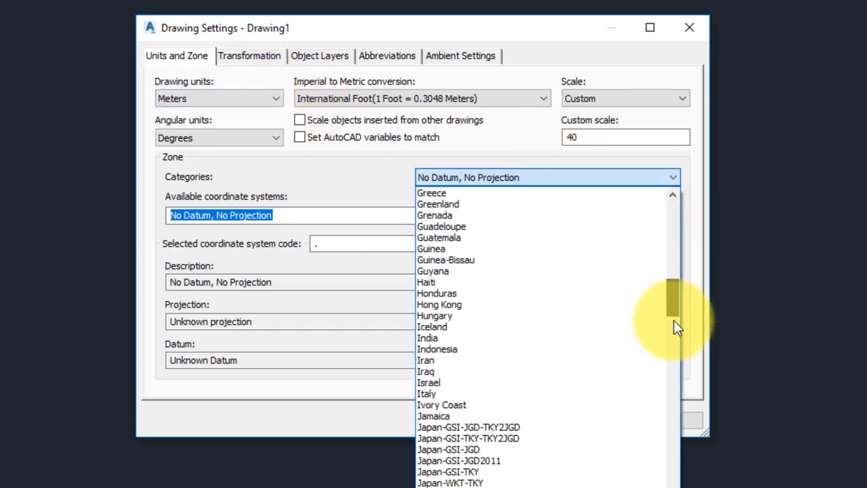
pyautogui.moveTo(673, 320); pyautogui.dragTo(674, 423)
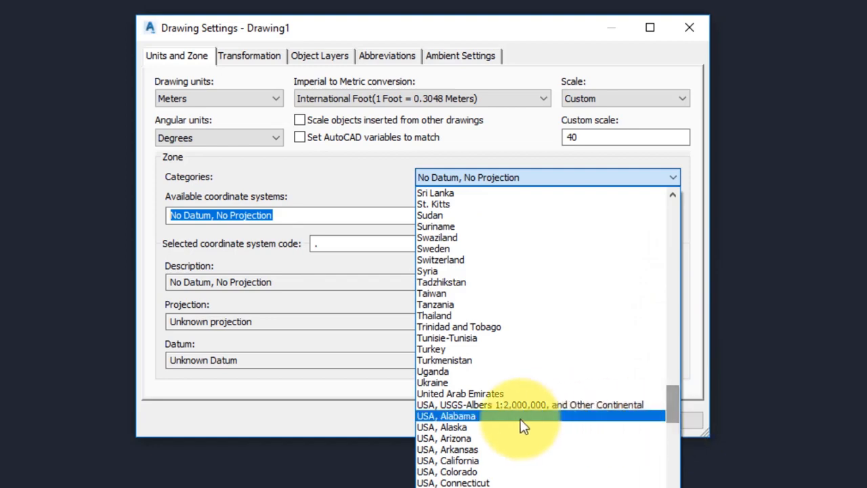
pyautogui.click(491, 471)
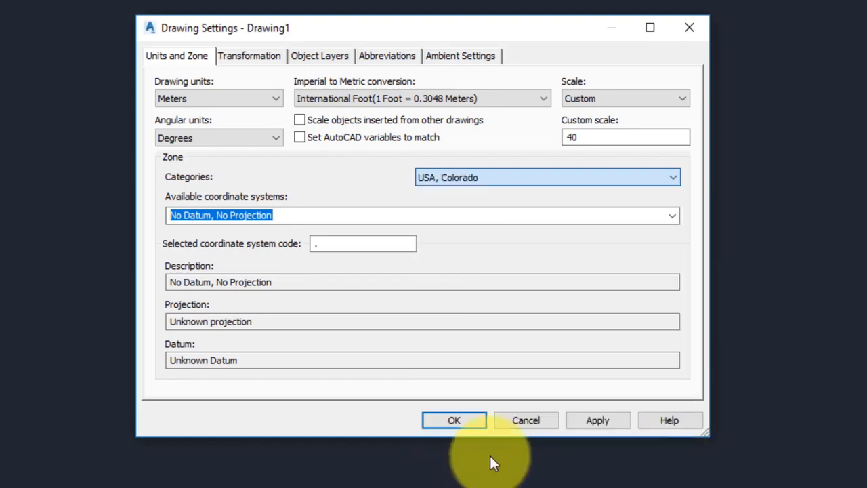
pyautogui.click(655, 220)
pyautogui.scroll(-2, 596, 298)
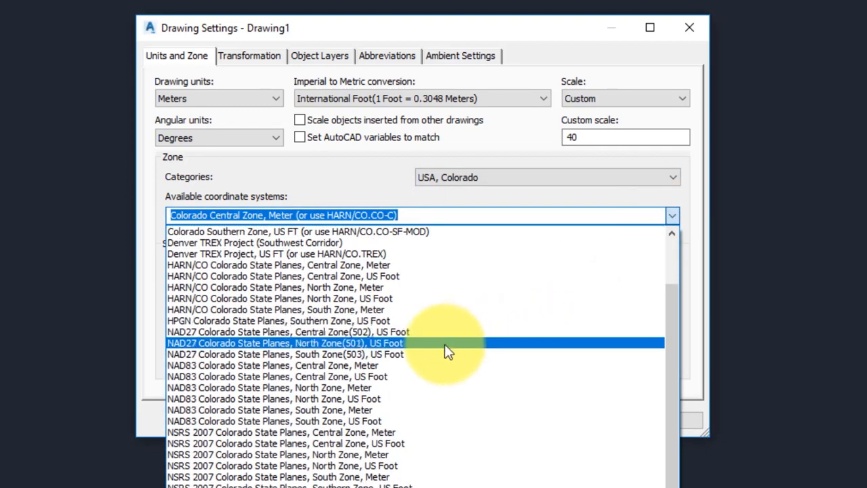
pyautogui.click(358, 376)
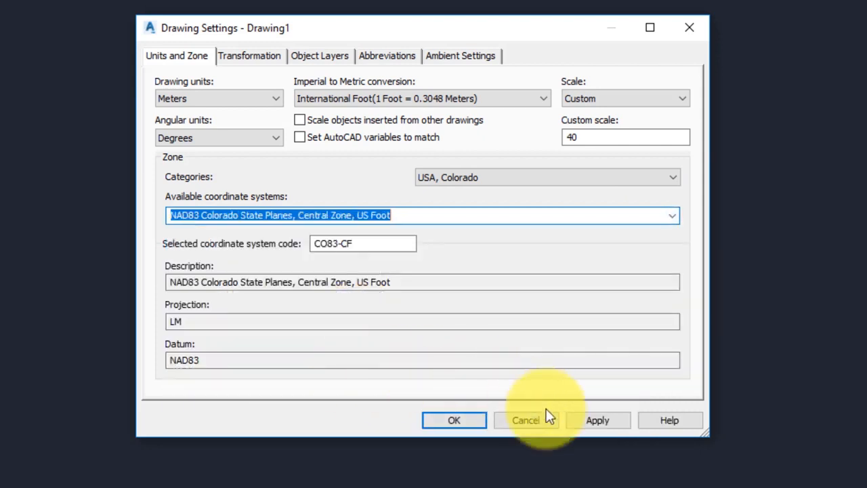
pyautogui.click(617, 417)
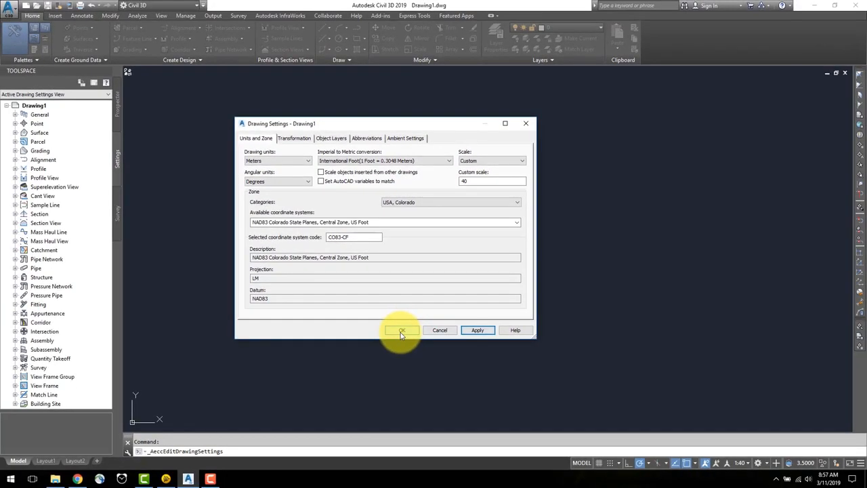
pyautogui.click(400, 332)
# Step: Set the insertion scale units for inserted content to Meters in the drawing units settings
pyautogui.click(10, 8)
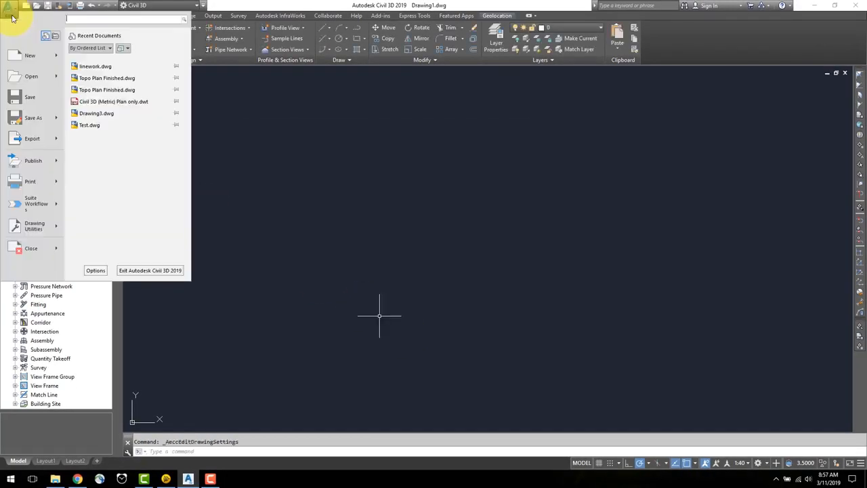
pyautogui.moveTo(49, 229)
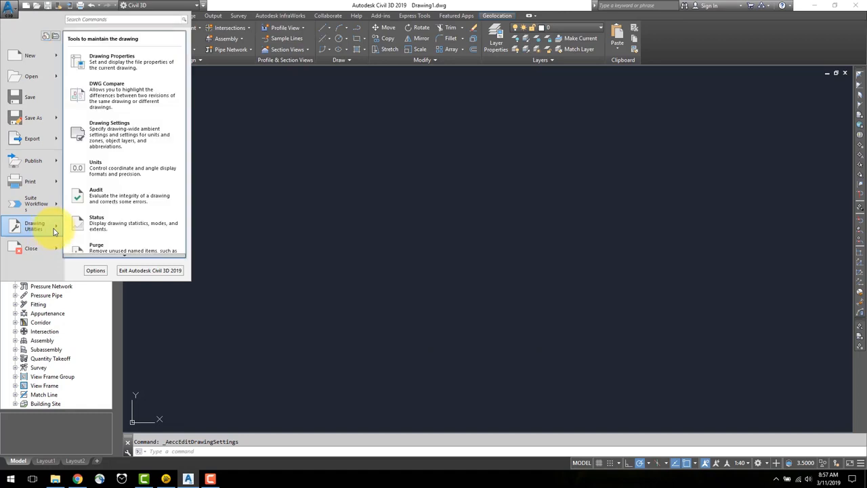
pyautogui.click(151, 170)
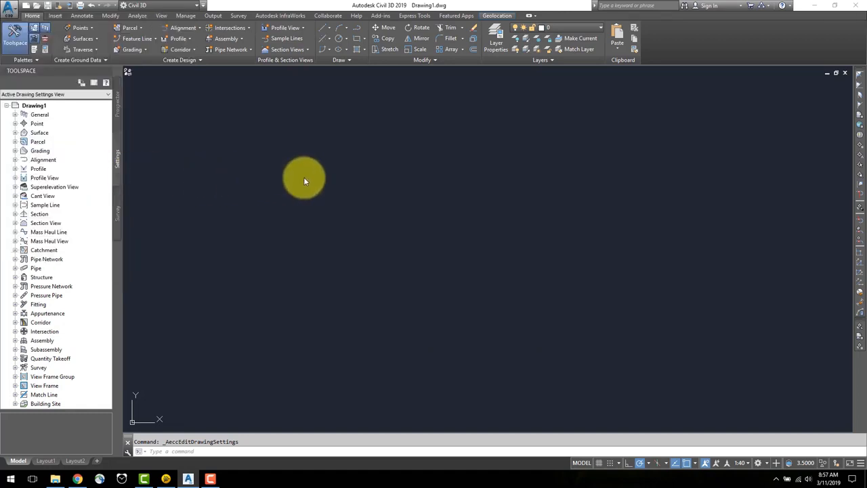
pyautogui.click(196, 212)
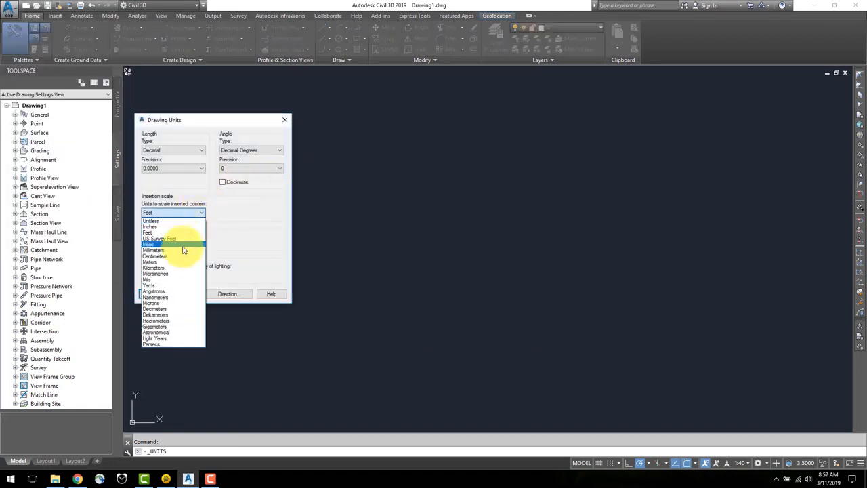
pyautogui.click(170, 261)
pyautogui.click(156, 294)
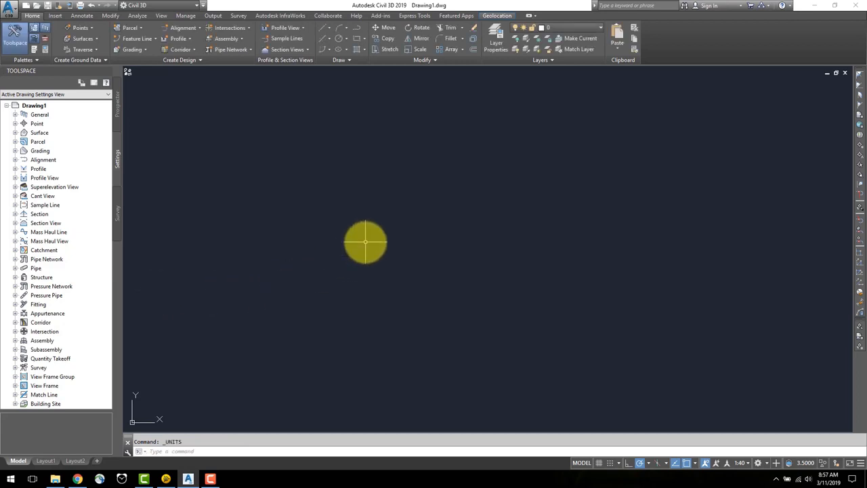
# Step: Import the layer state file Layers.las, restore its layer states, and close the layer properties manager
pyautogui.click(496, 38)
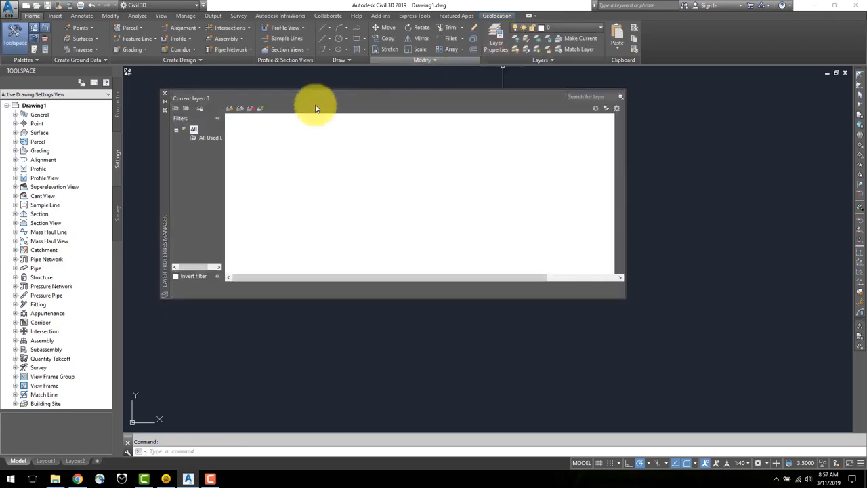
pyautogui.click(201, 110)
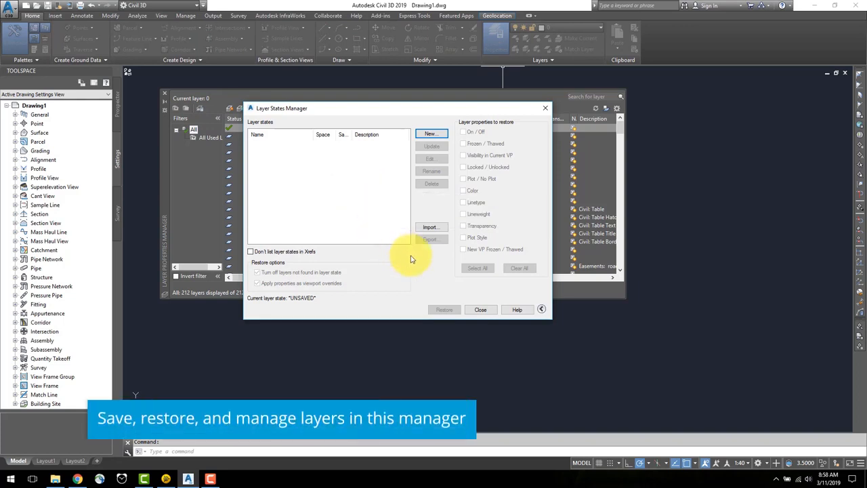
pyautogui.click(431, 227)
pyautogui.click(286, 219)
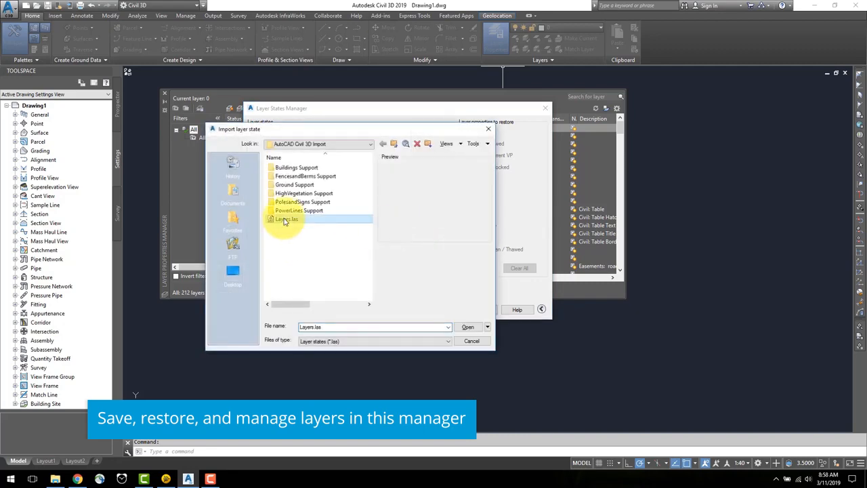
pyautogui.click(466, 327)
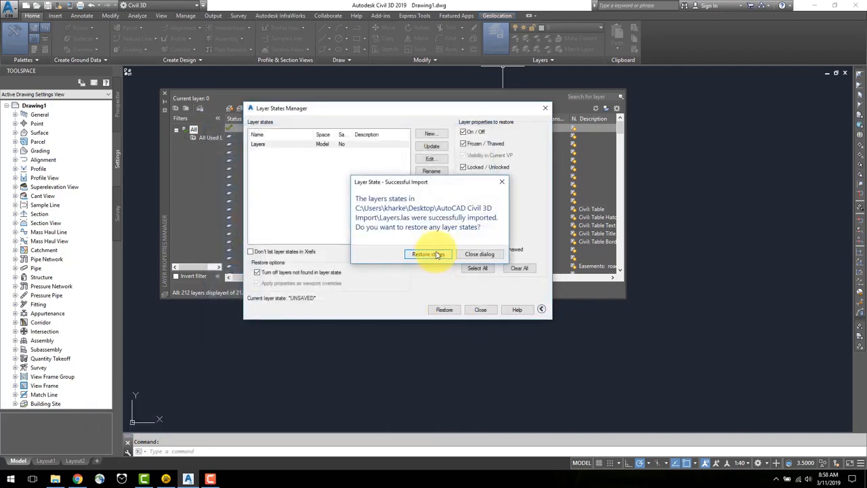
pyautogui.click(425, 254)
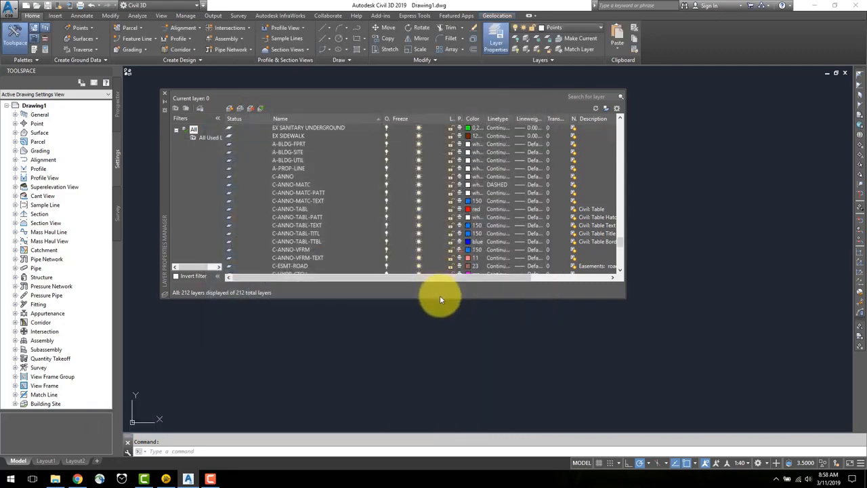
pyautogui.click(165, 93)
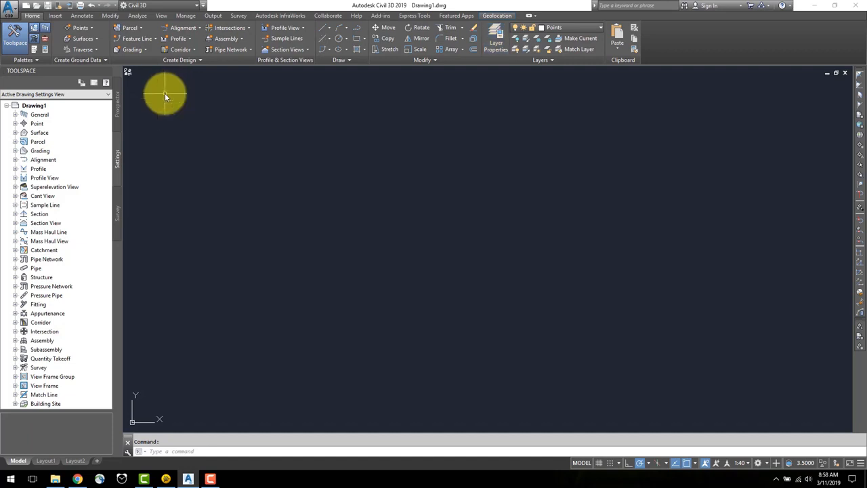
# Step: Start importing points from a file and add Topographic Sites.csv as the source file
pyautogui.click(56, 15)
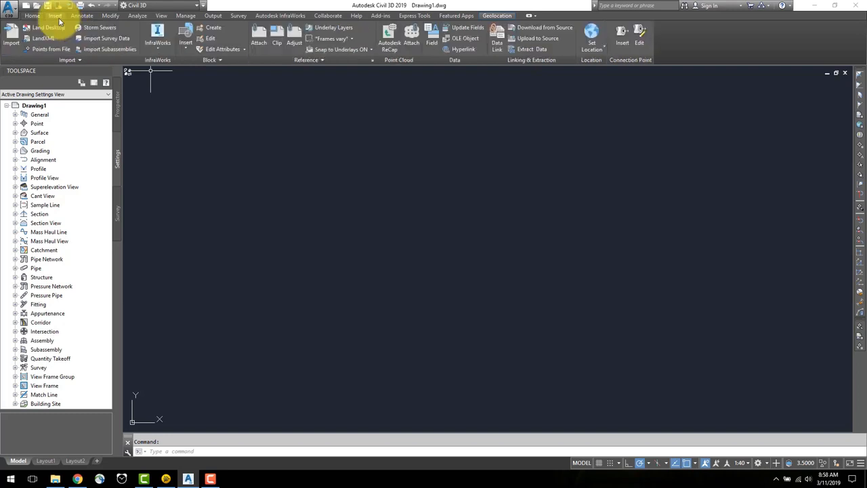
pyautogui.click(58, 50)
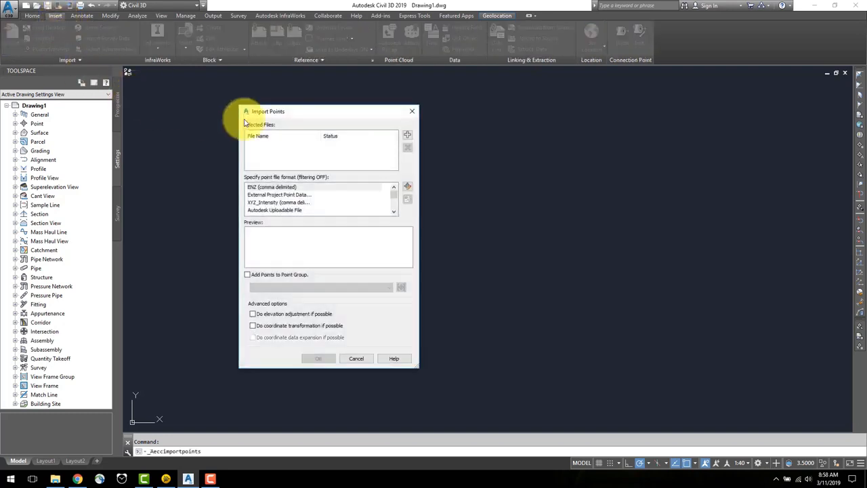
pyautogui.click(407, 137)
pyautogui.click(392, 217)
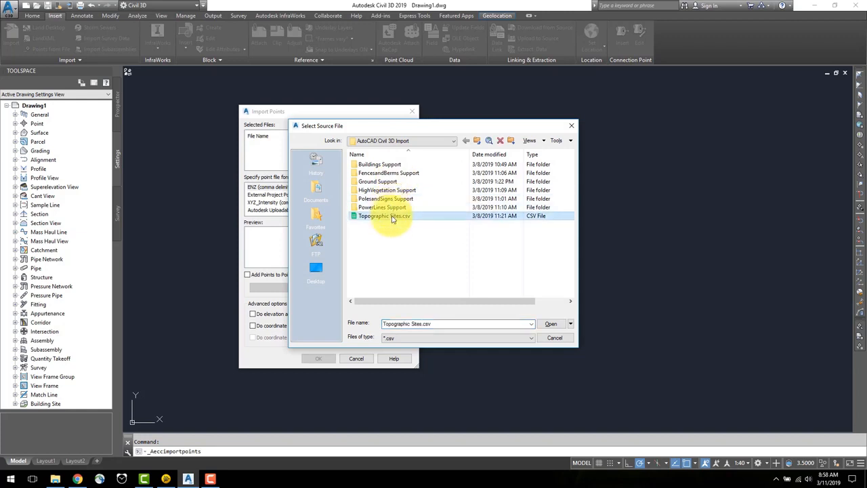
pyautogui.click(551, 324)
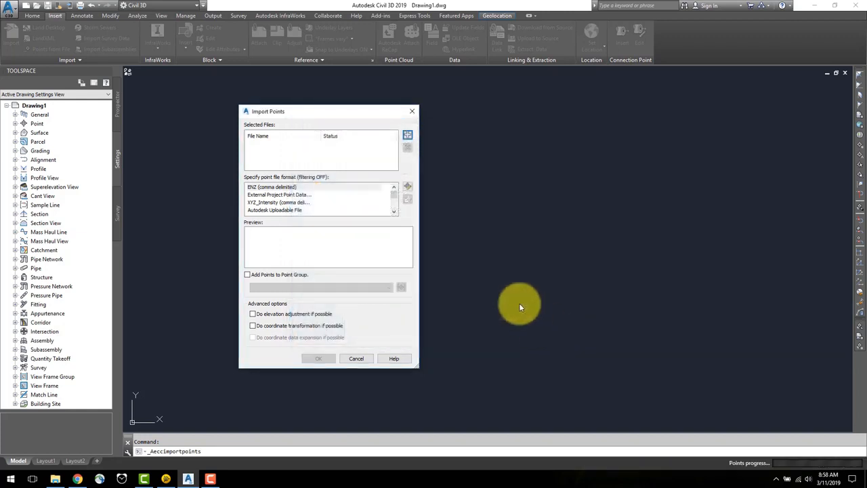
# Step: Choose the PENZD (comma delimited) point file format and import the points into the drawing
pyautogui.click(395, 212)
pyautogui.click(395, 212)
pyautogui.click(395, 212)
pyautogui.click(395, 212)
pyautogui.click(254, 202)
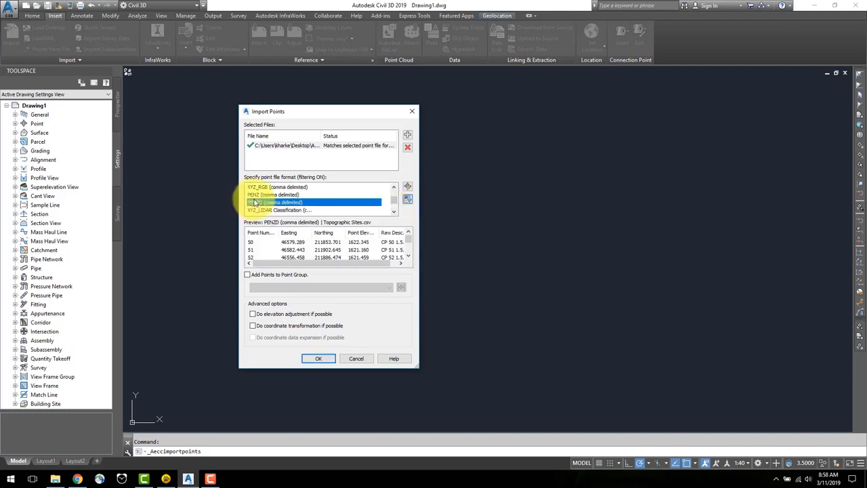
pyautogui.click(319, 359)
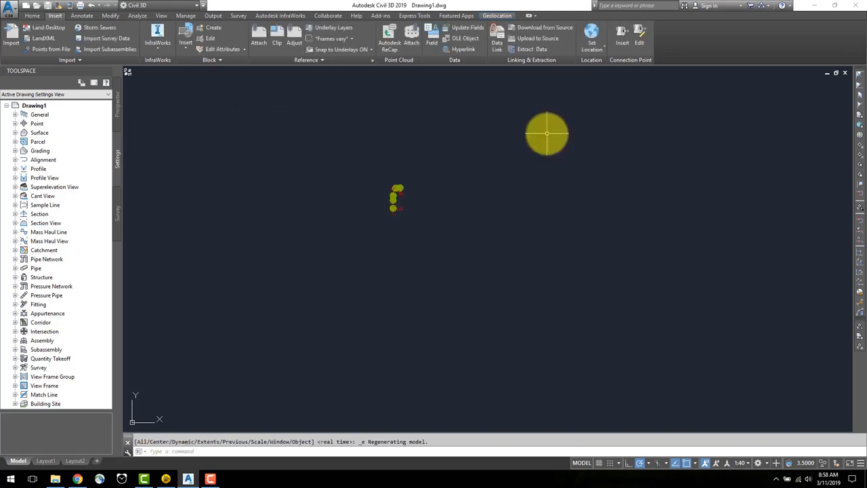
# Step: Attach the Ground.rcp point cloud with a relative path at insertion point 0,0,0, scale 1 and rotation 0, zooming to it
pyautogui.click(411, 31)
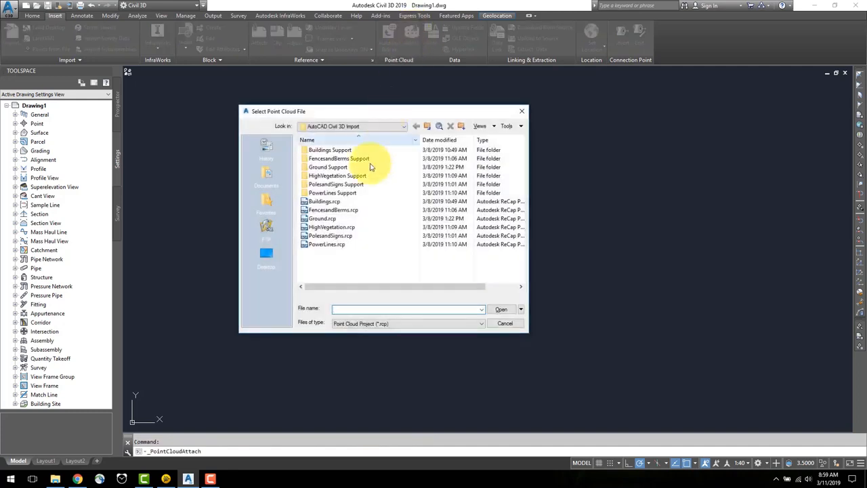
pyautogui.click(344, 219)
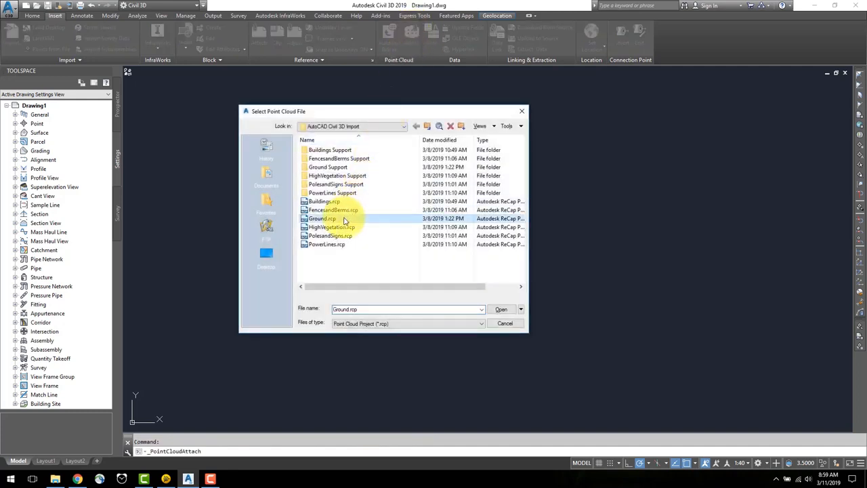
pyautogui.click(501, 311)
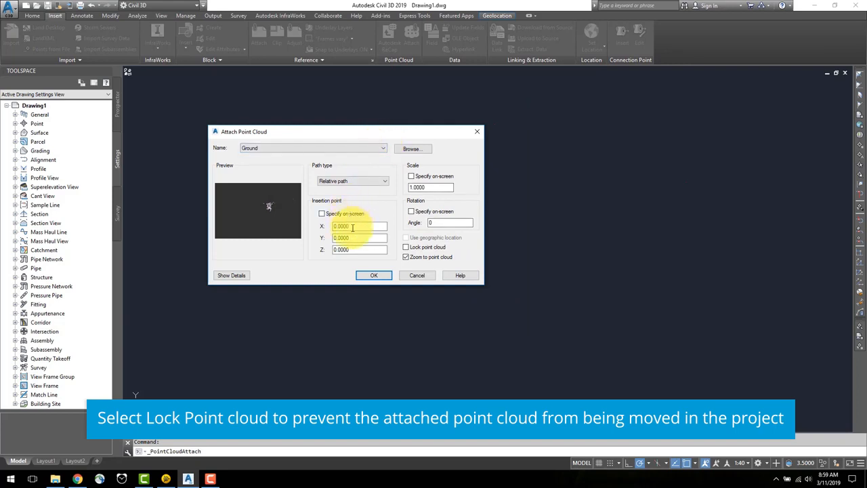
pyautogui.click(377, 275)
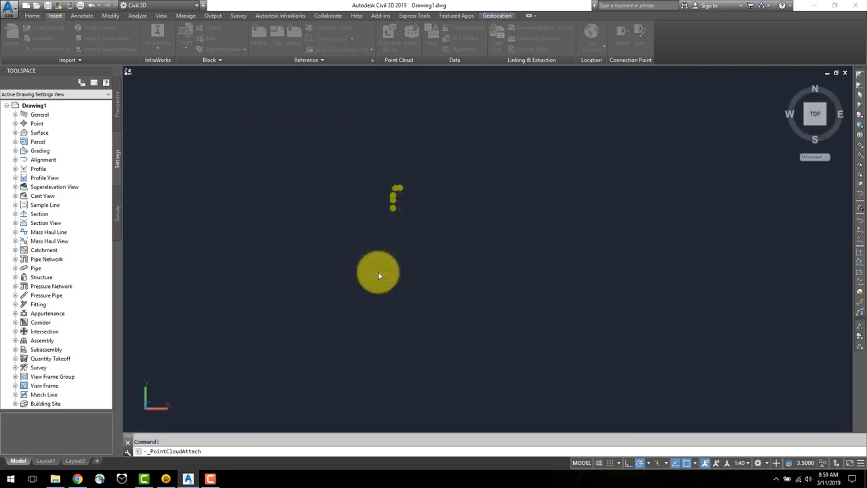
pyautogui.scroll(2, 569, 217)
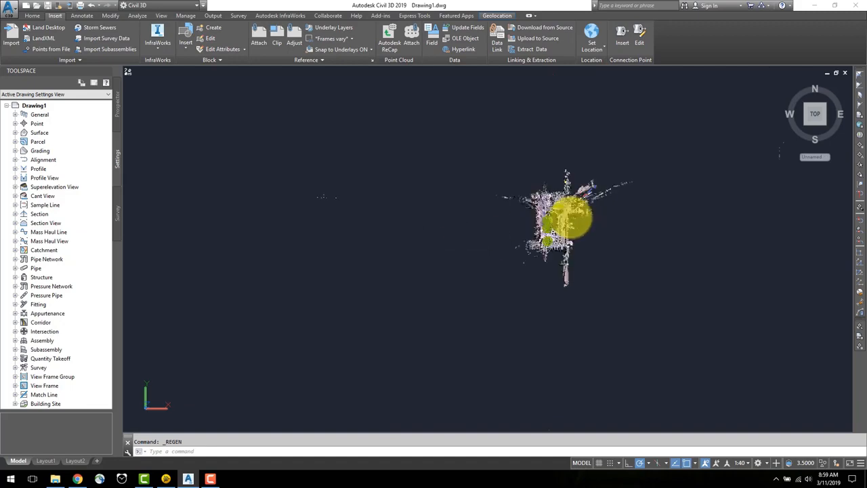
pyautogui.scroll(5, 569, 215)
pyautogui.moveTo(563, 257); pyautogui.dragTo(465, 257, button='middle')
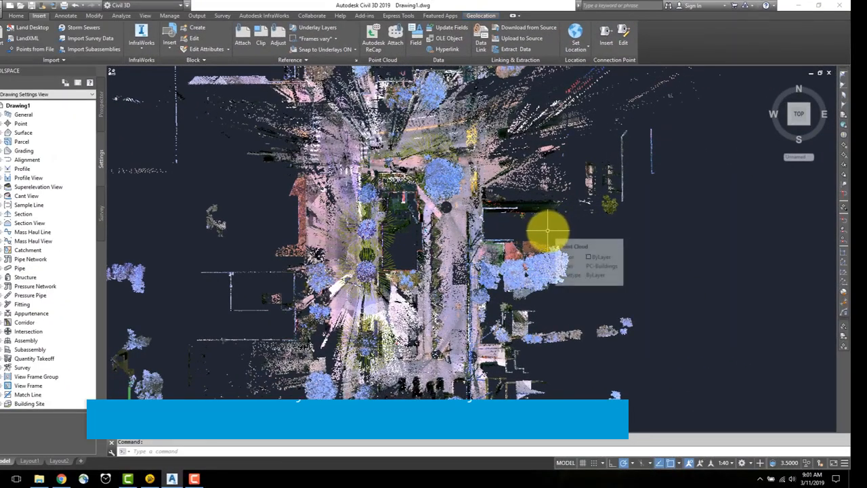
# Step: View the point clouds in 3D, select one to check the available colour scheme options, and clear the selection
pyautogui.keyDown('shift'); pyautogui.moveTo(549, 228); pyautogui.dragTo(482, 158, button='middle'); pyautogui.keyUp('shift')
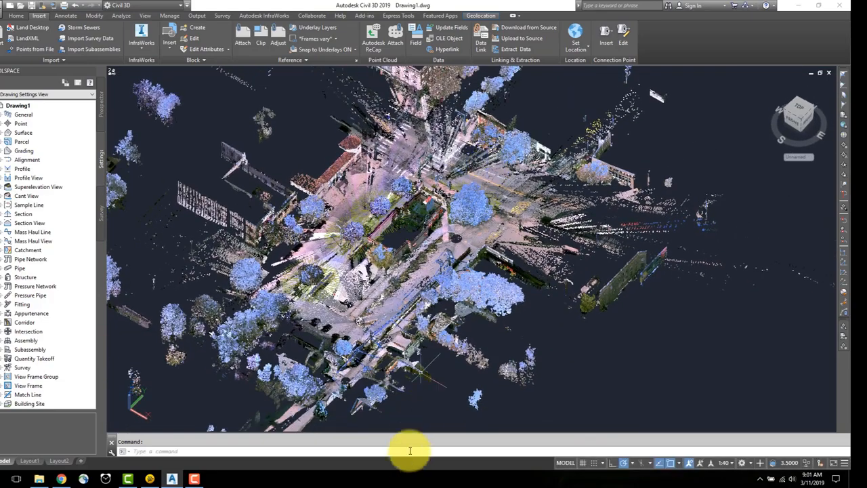
pyautogui.click(438, 409)
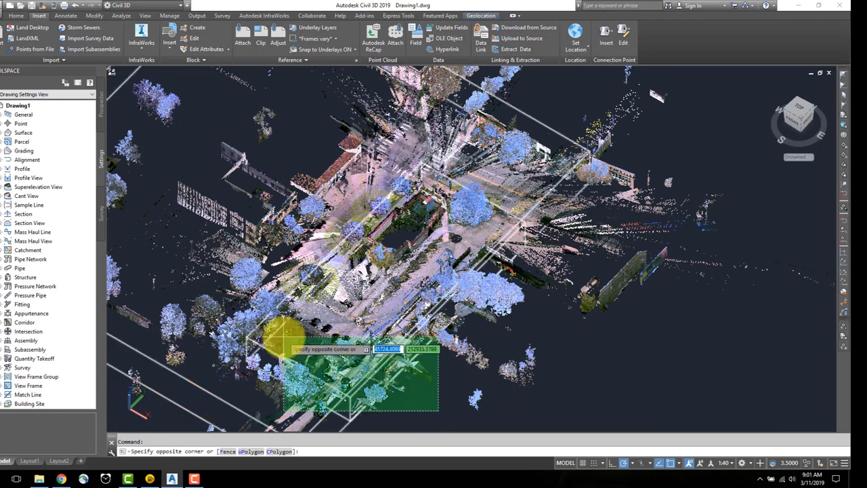
pyautogui.click(282, 340)
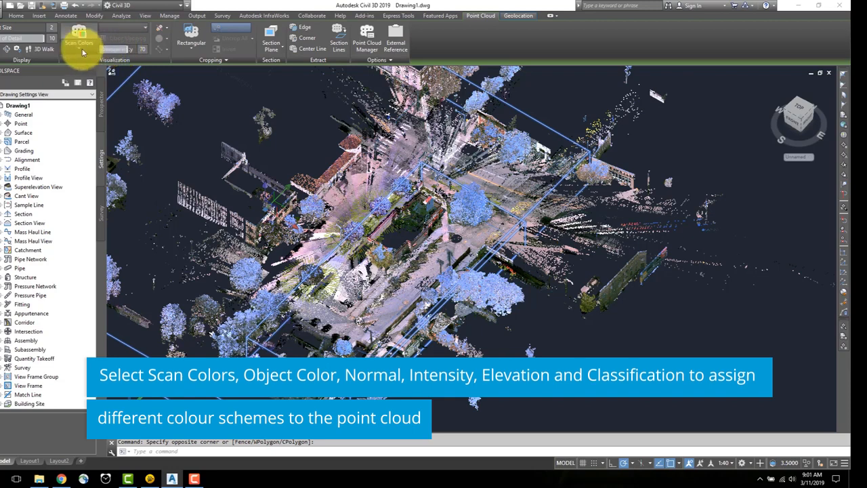
pyautogui.click(81, 46)
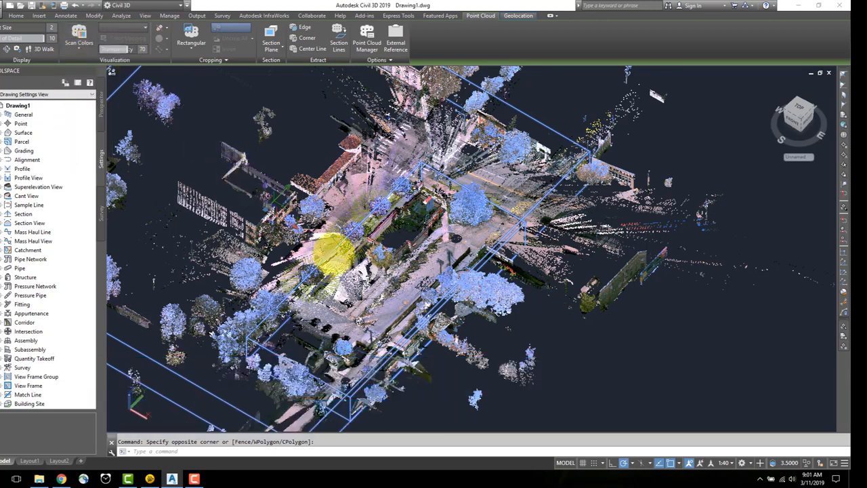
pyautogui.press('Escape')
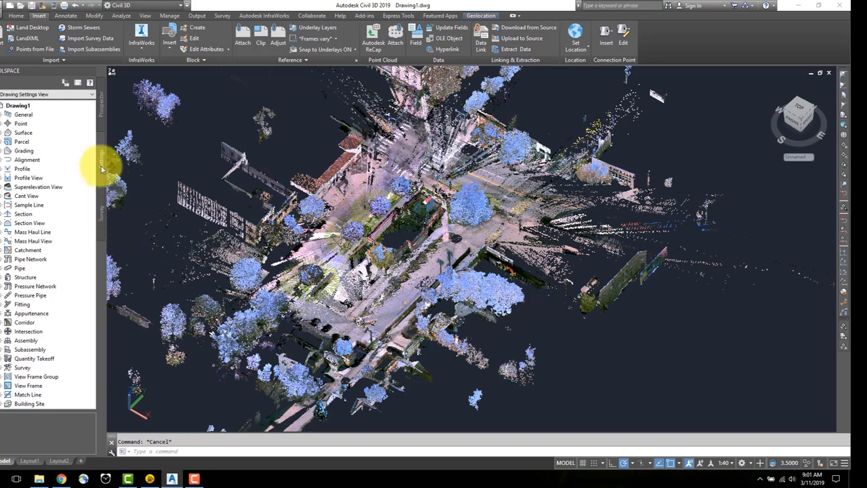
# Step: Edit the Basic point style so its Marker and Label components are visible in the Model view direction
pyautogui.click(3, 123)
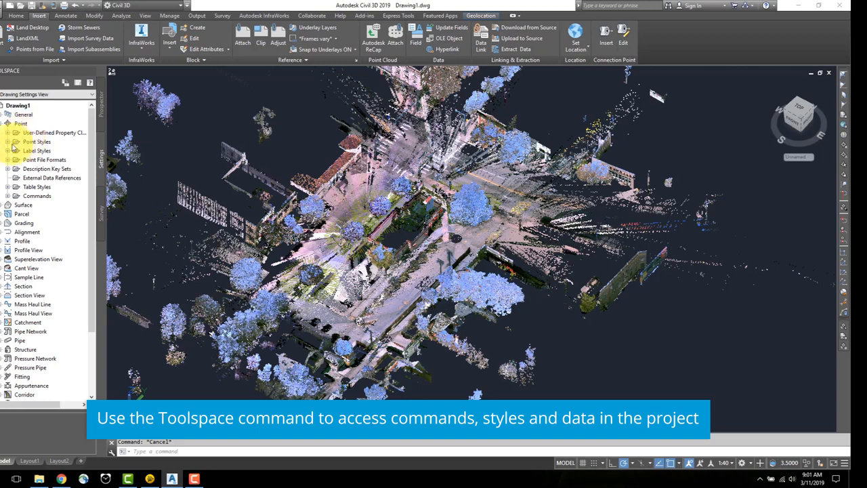
pyautogui.click(7, 142)
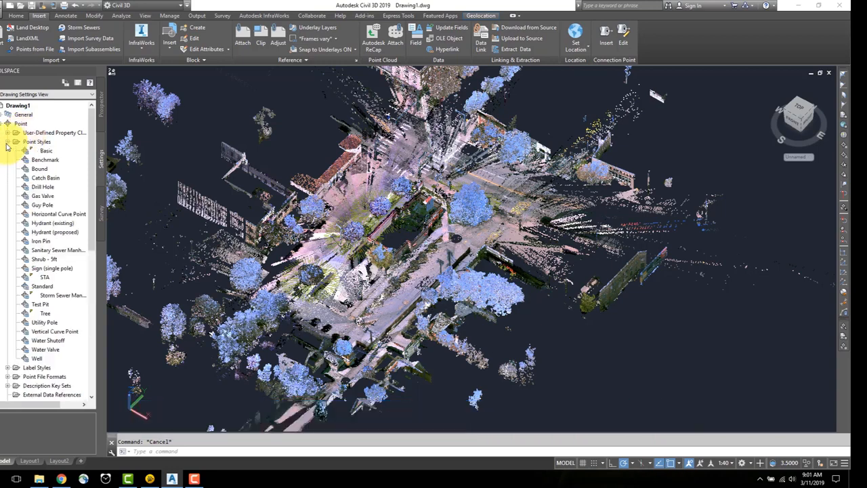
pyautogui.click(46, 153)
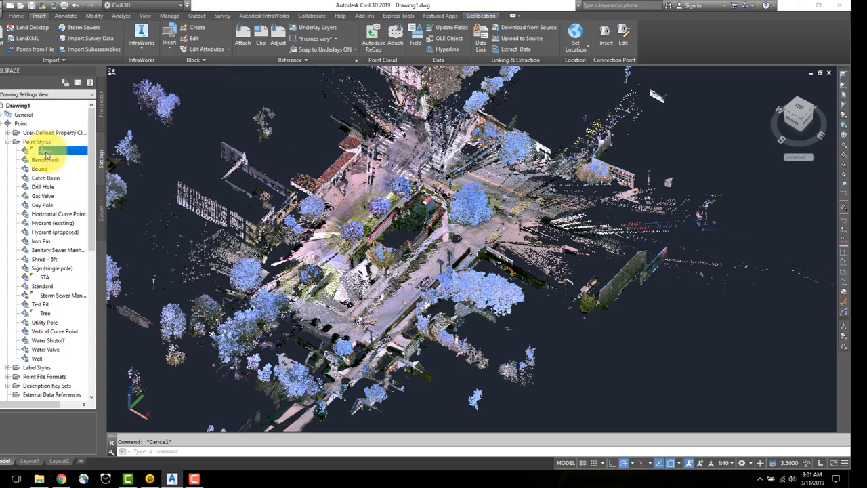
pyautogui.rightClick(46, 154)
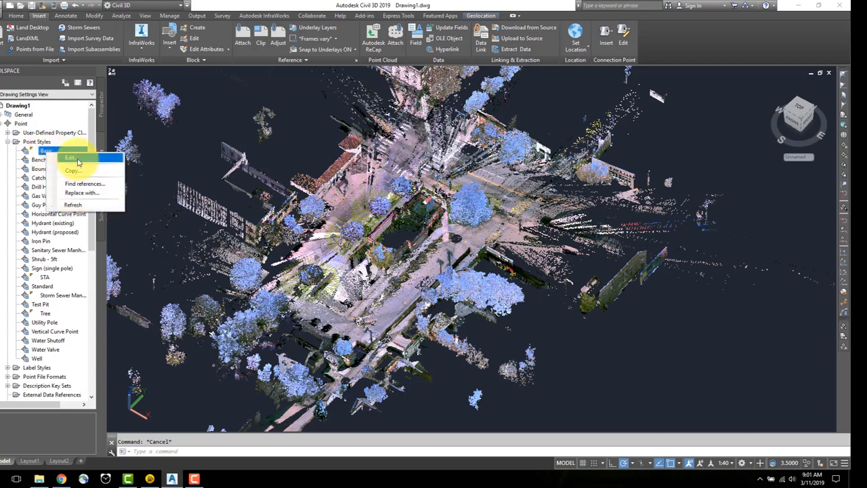
pyautogui.click(71, 157)
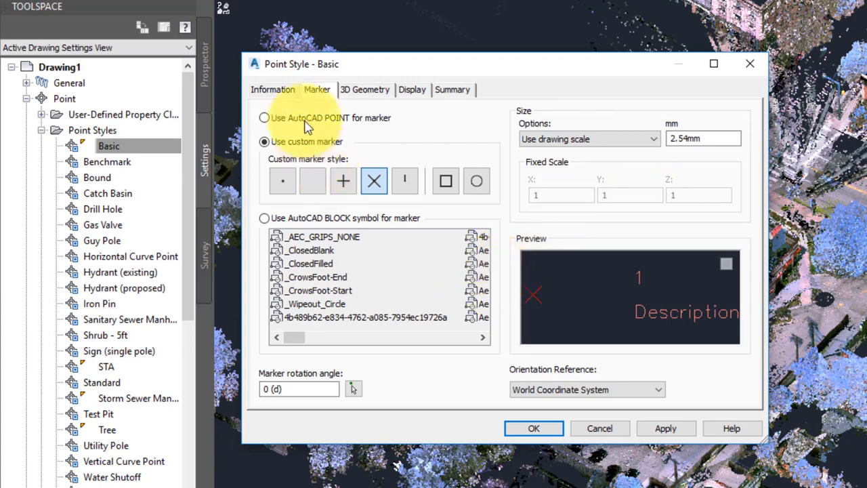
pyautogui.click(410, 95)
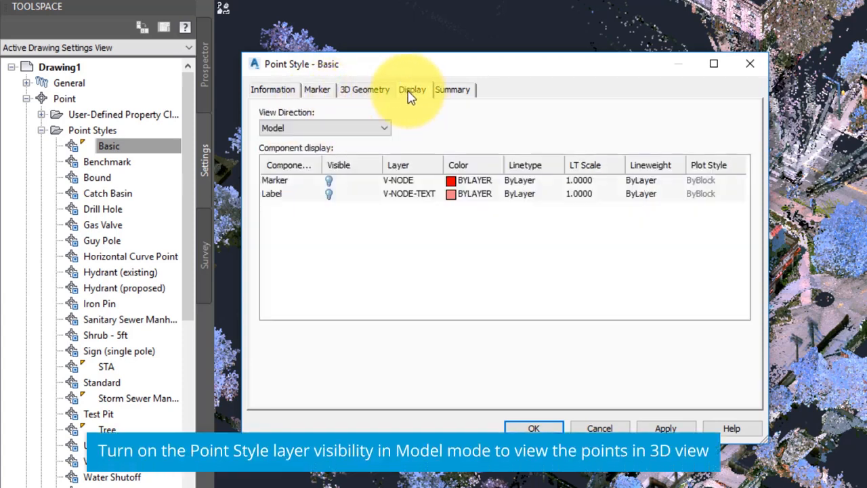
pyautogui.click(371, 129)
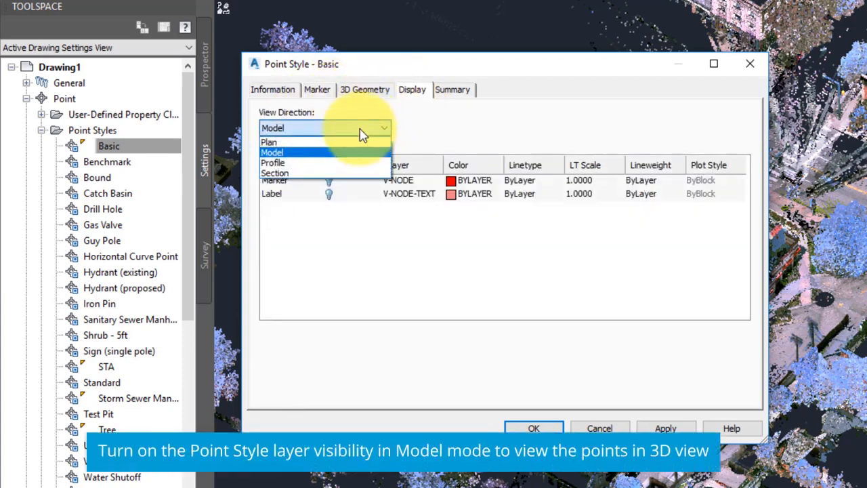
pyautogui.click(339, 151)
pyautogui.click(328, 181)
pyautogui.click(328, 193)
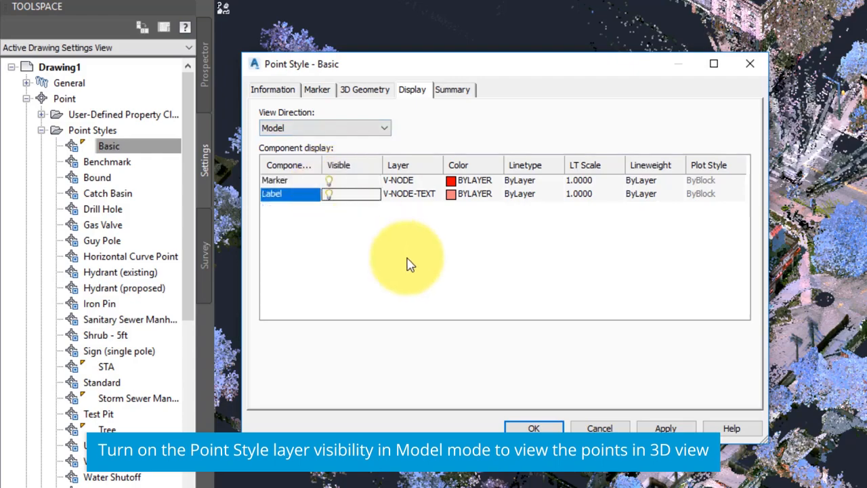
pyautogui.click(651, 427)
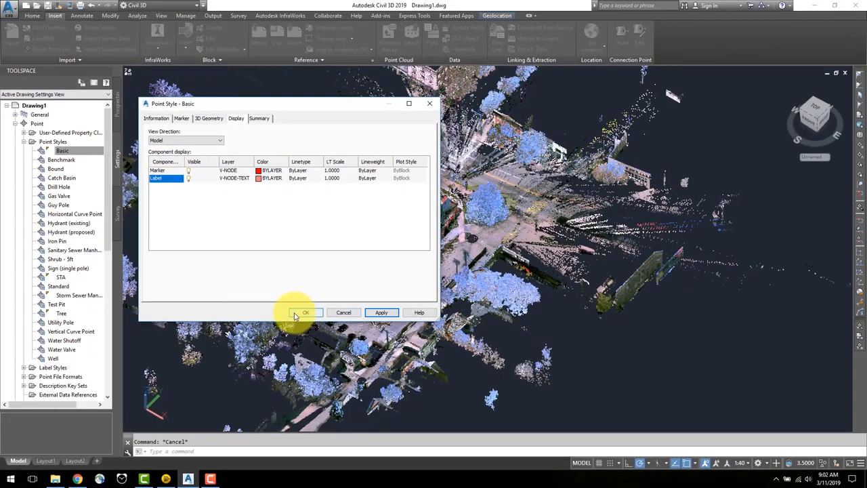
pyautogui.click(304, 312)
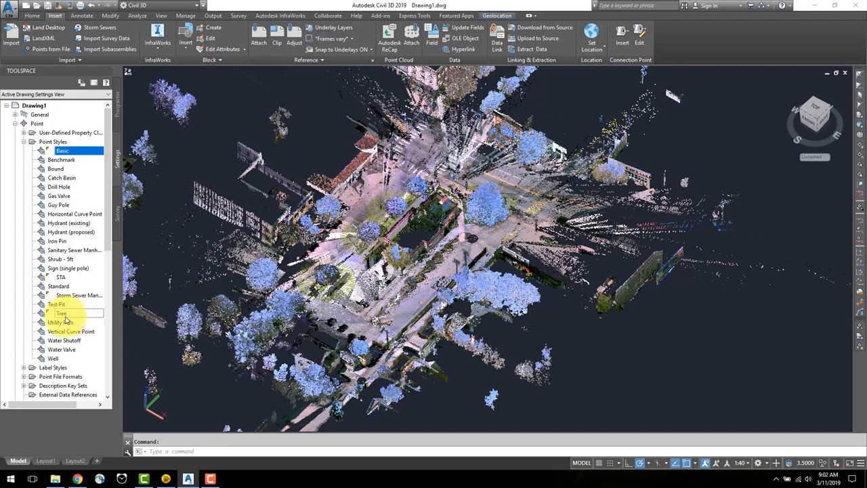
# Step: Set the Tree point style's marker size to use the drawing scale with a value of 2.5 mm
pyautogui.click(93, 346)
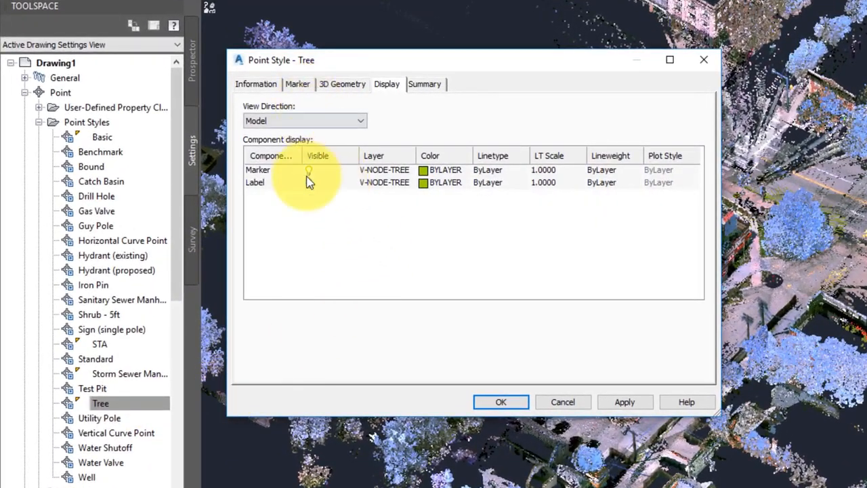
pyautogui.click(297, 84)
pyautogui.click(609, 129)
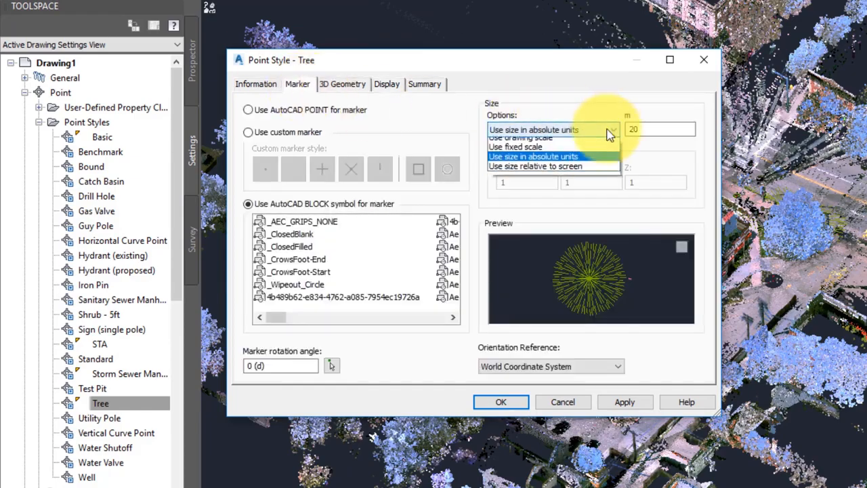
pyautogui.click(584, 144)
pyautogui.moveTo(652, 129); pyautogui.dragTo(622, 129)
pyautogui.write('2.5mm')
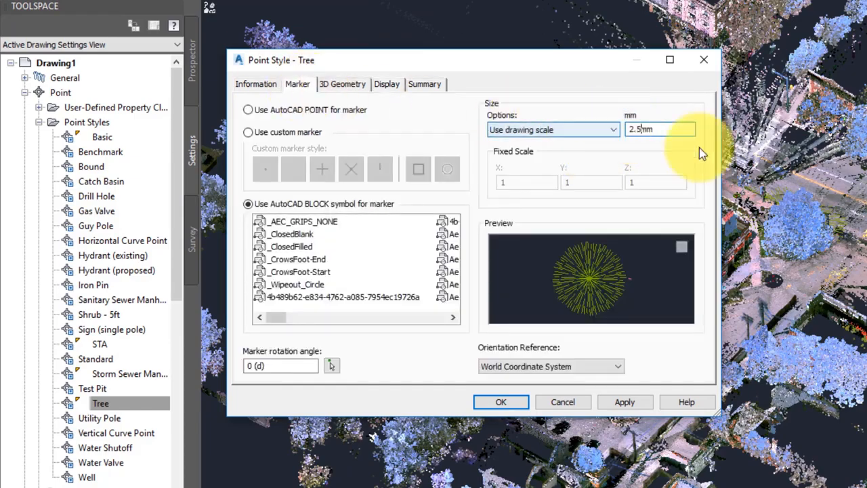
pyautogui.click(636, 407)
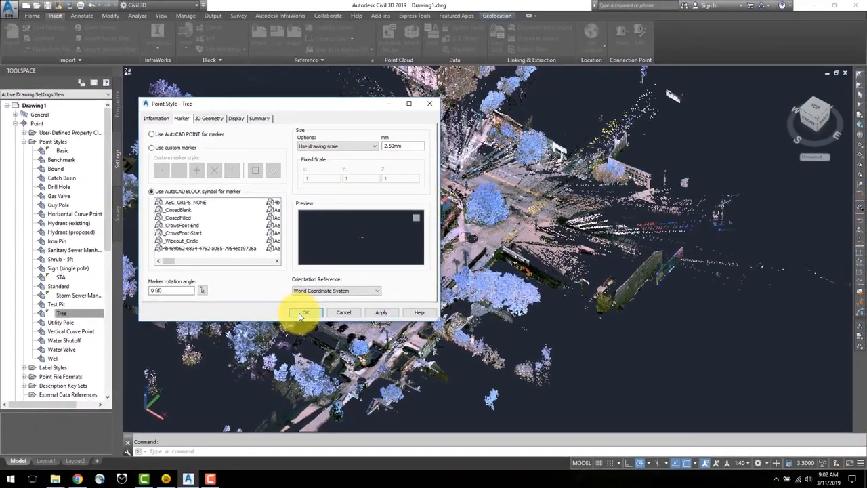
pyautogui.click(347, 332)
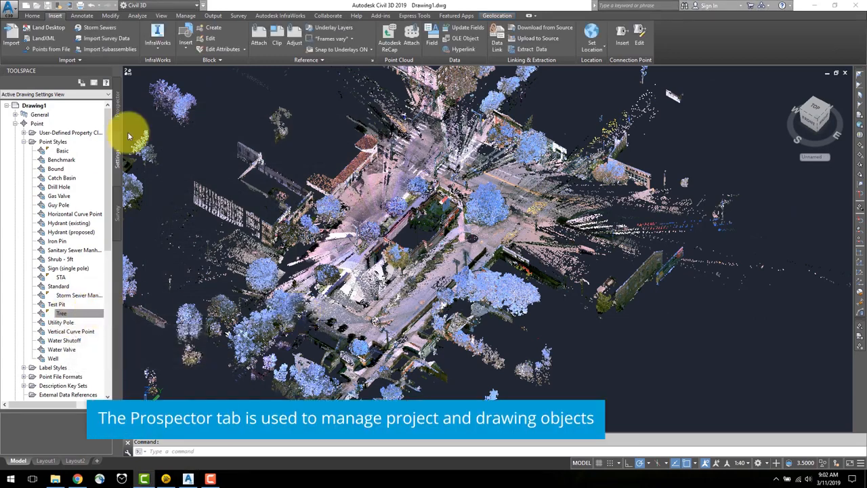
# Step: In the _All Points point group properties, set the point label style to <none> and apply the change
pyautogui.click(116, 103)
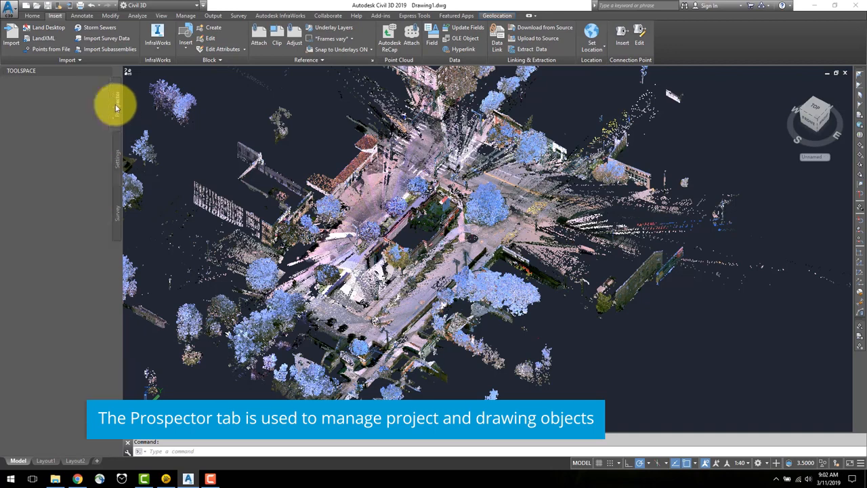
pyautogui.doubleClick(50, 133)
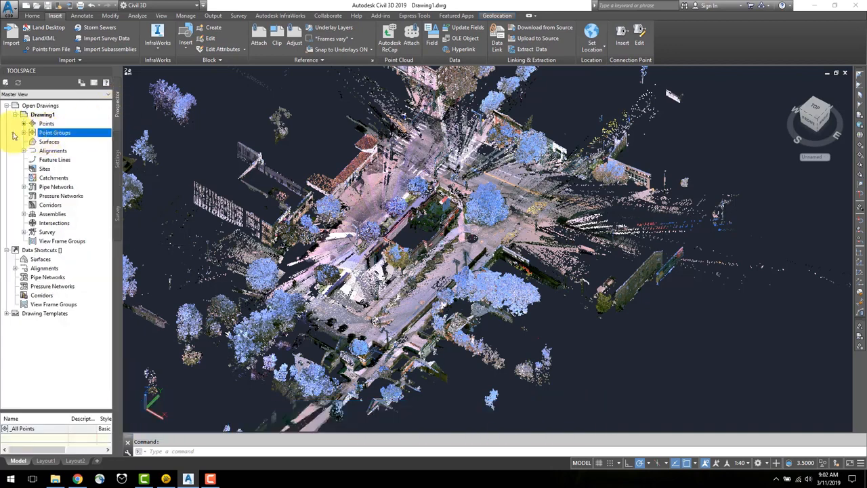
pyautogui.click(60, 142)
pyautogui.rightClick(61, 143)
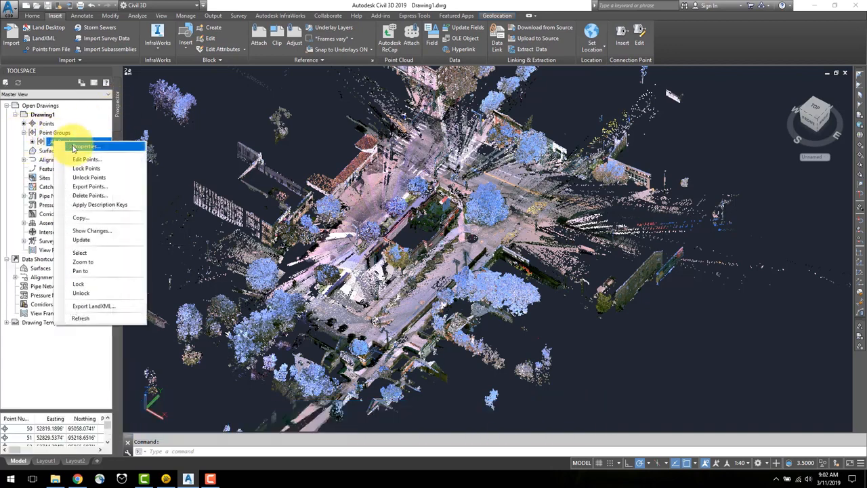
pyautogui.click(73, 145)
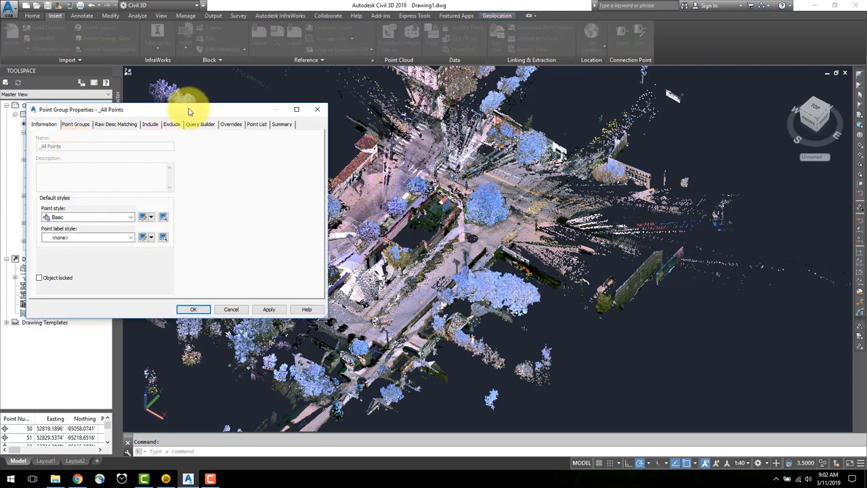
pyautogui.moveTo(190, 111); pyautogui.dragTo(301, 107)
pyautogui.click(215, 235)
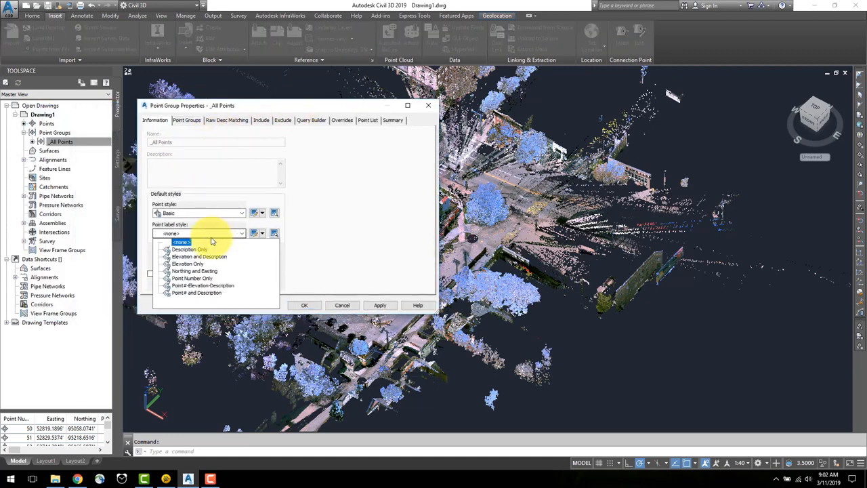
pyautogui.click(192, 250)
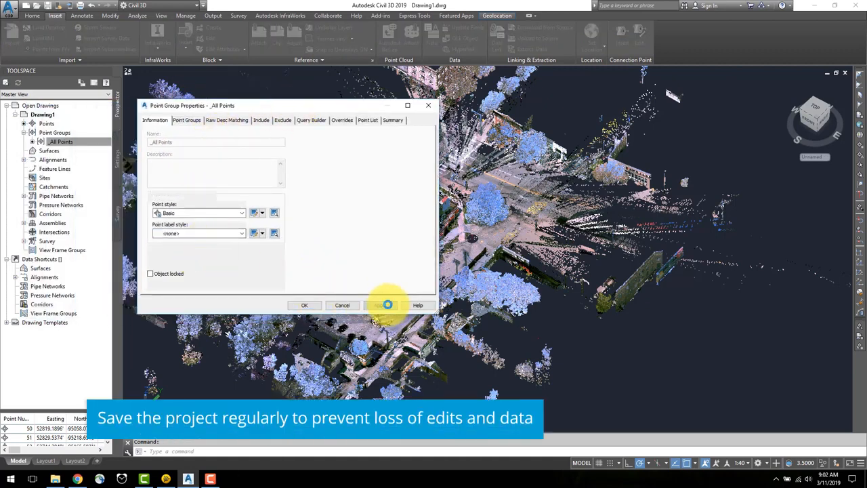
pyautogui.click(313, 306)
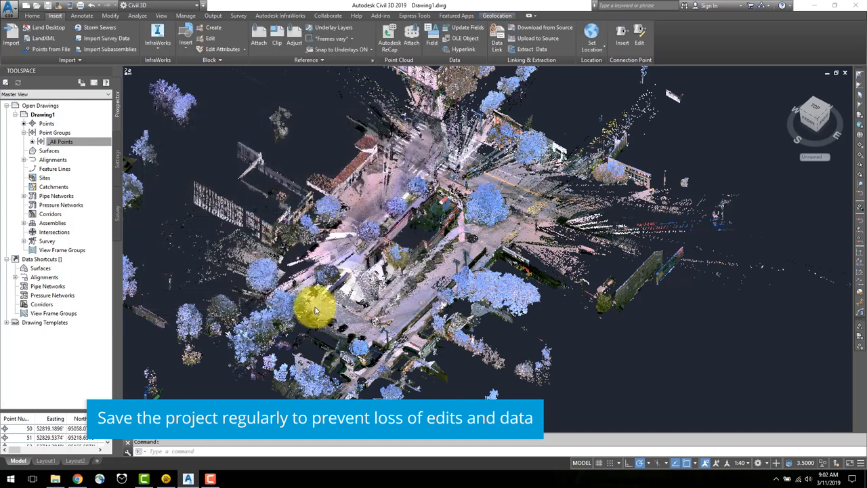
# Step: Save the drawing to the Desktop as Topographic Plan in AutoCAD 2018 Drawing format
pyautogui.click(11, 10)
pyautogui.click(27, 118)
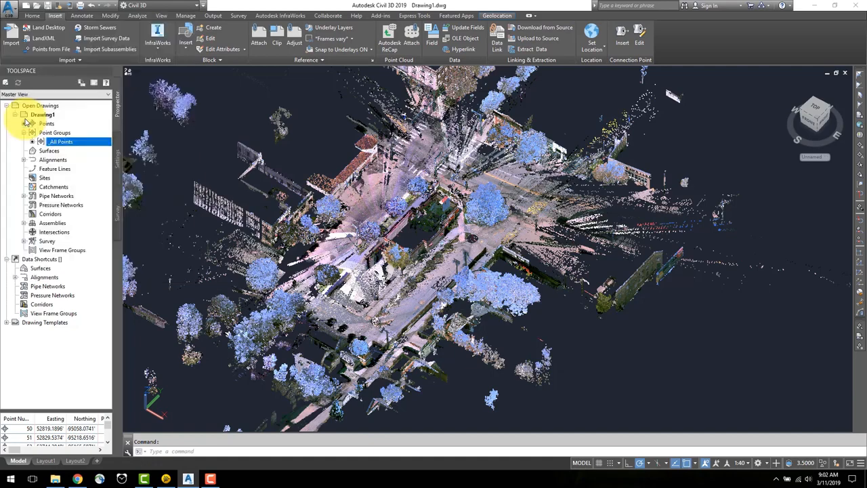
pyautogui.write('Topogr')
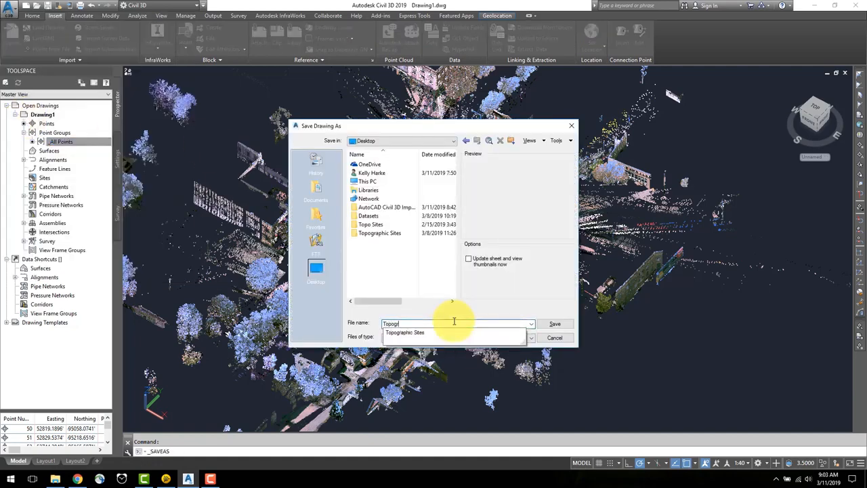
pyautogui.write('aphic Plan')
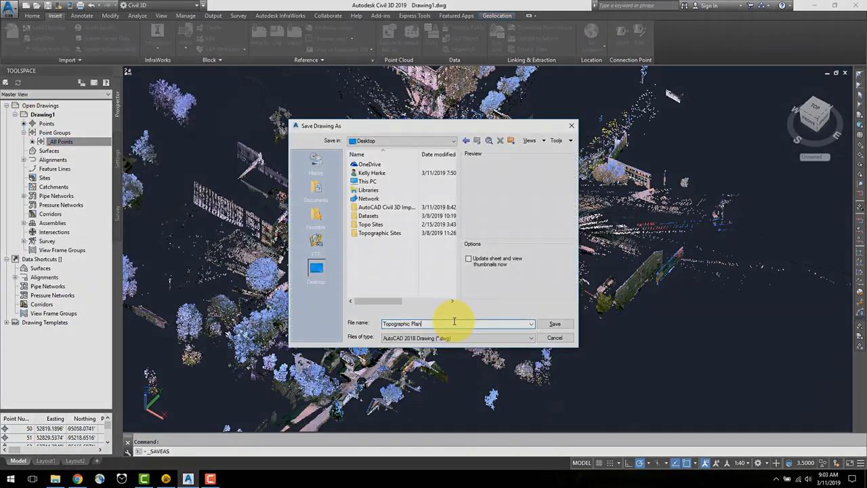